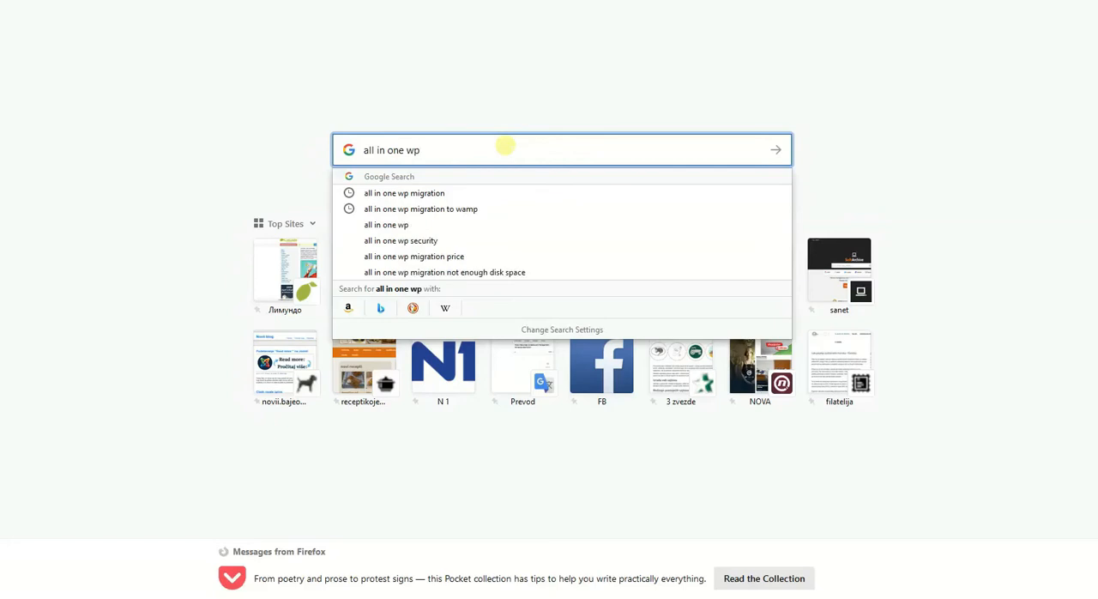
Search the web for "all in one wp migration" and review the plugin's description page on WordPress.org.
left_click(466, 196)
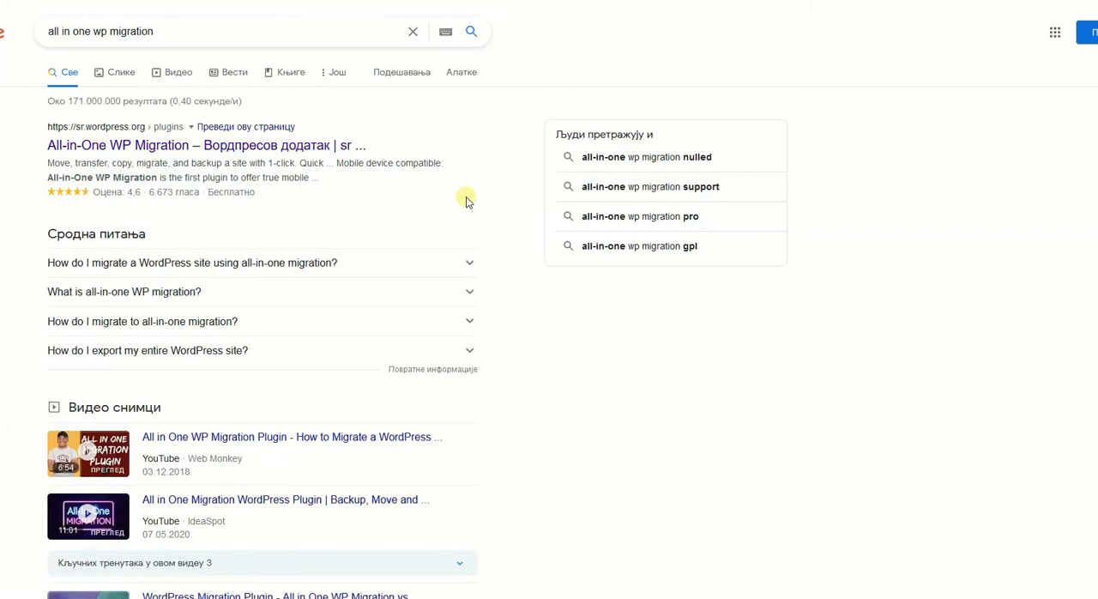
left_click(323, 150)
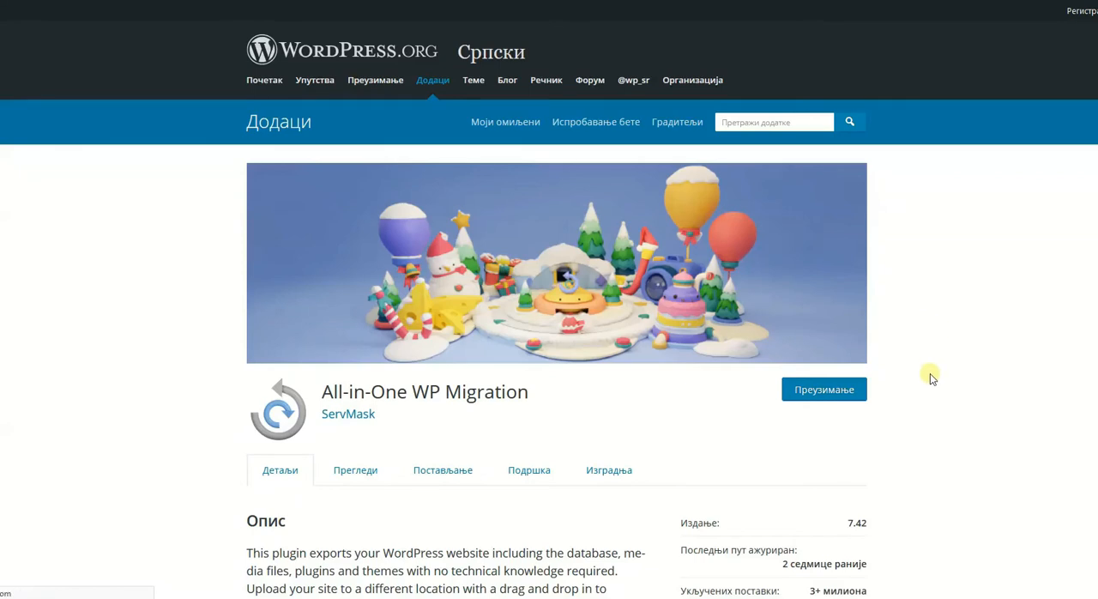
scroll(933, 375, "down", 3)
scroll(933, 378, "down", 5)
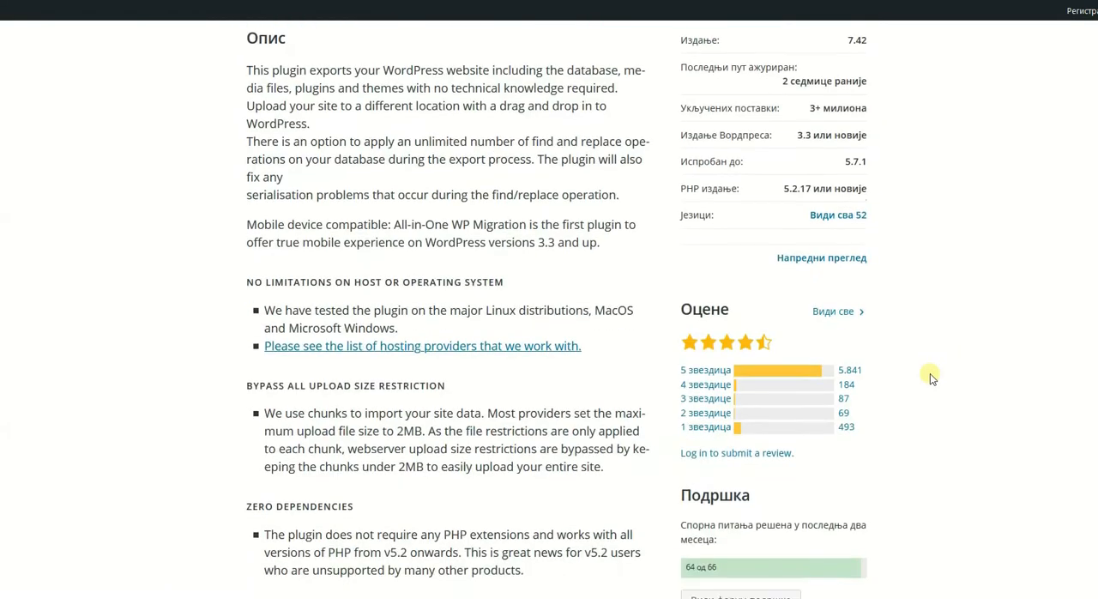
scroll(930, 373, "down", 3)
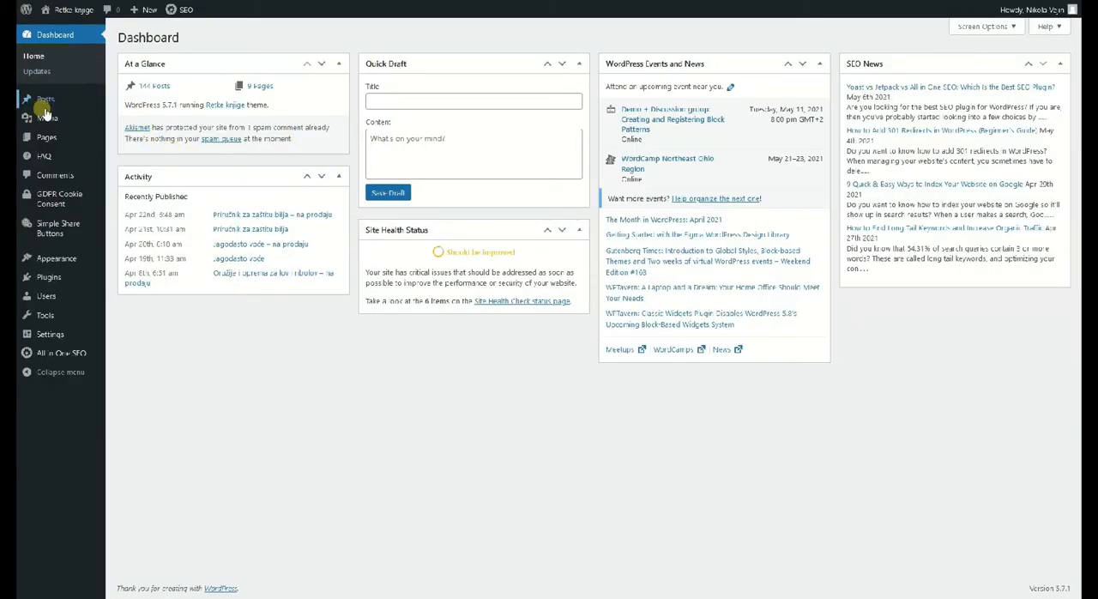
Search the site's plugin directory for "all in one WP", and install and activate All-in-One WP Migration.
mouse_move(50, 275)
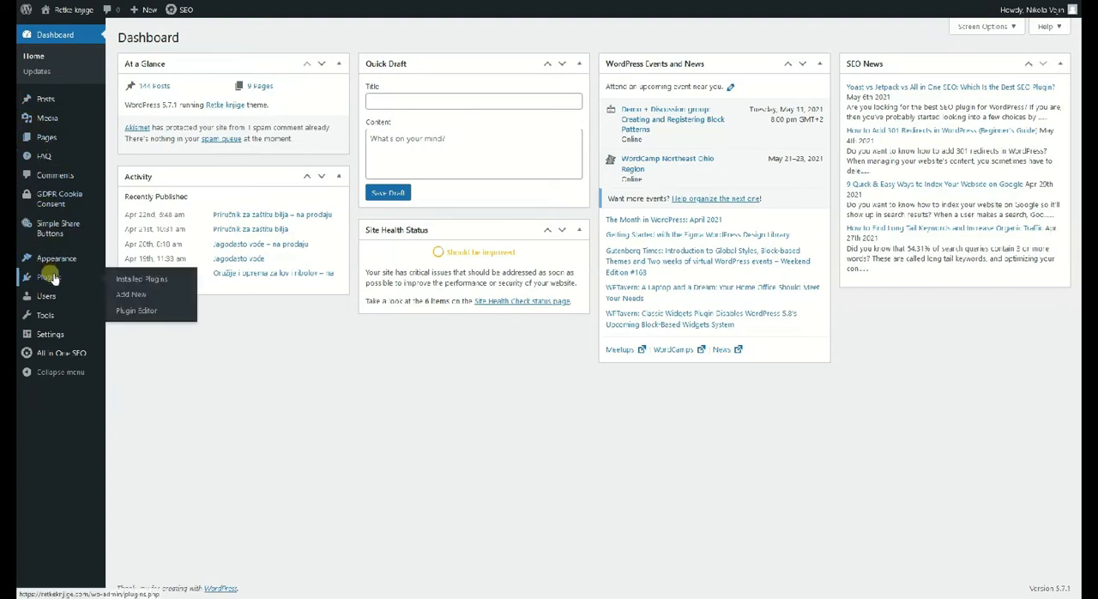
left_click(50, 277)
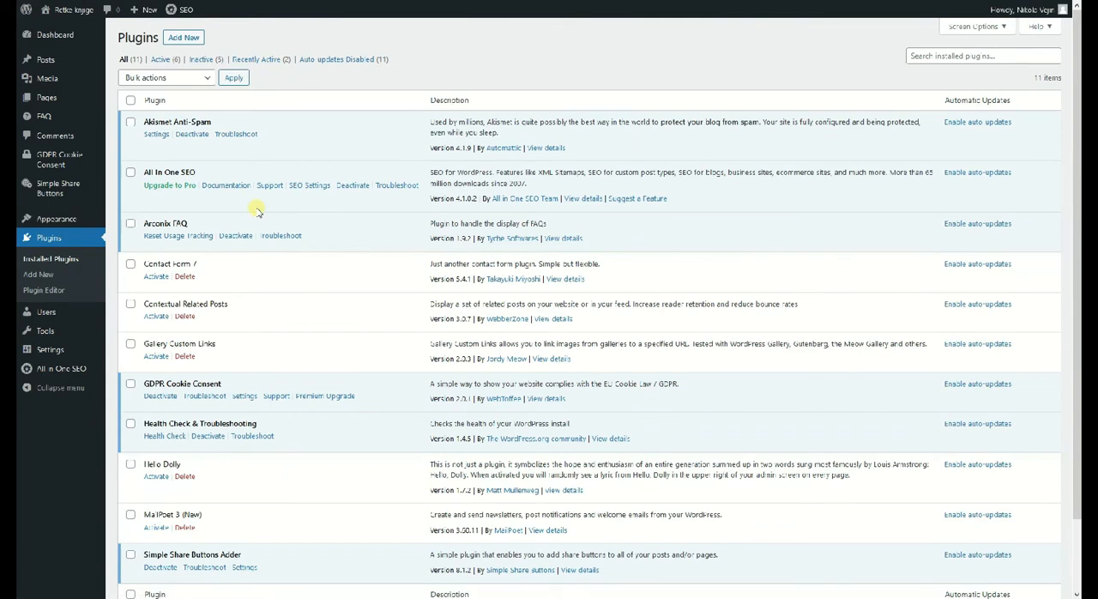
left_click(194, 41)
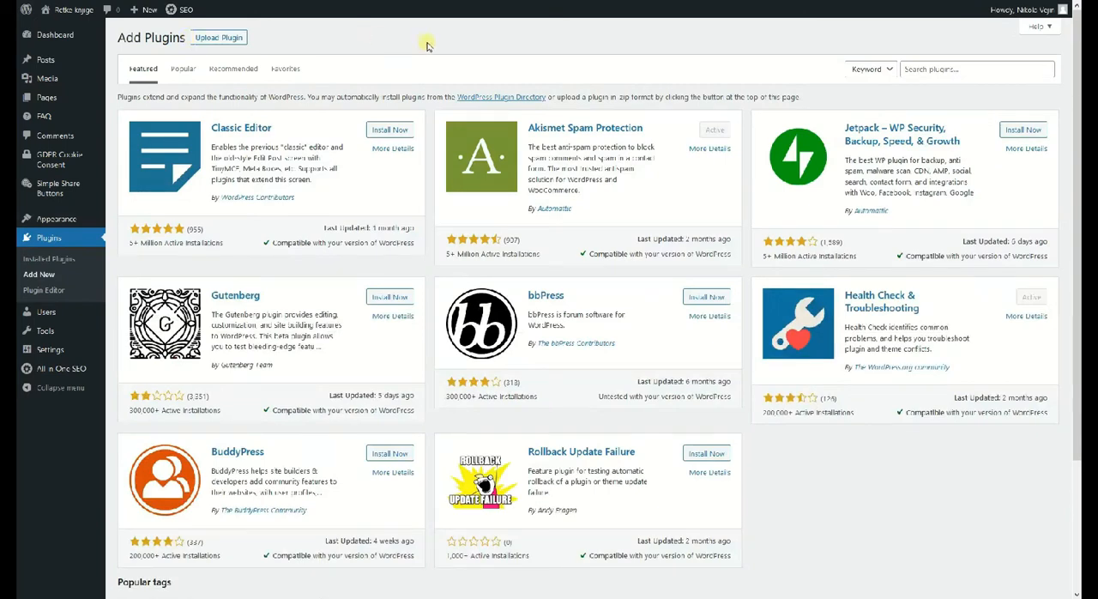
left_click(938, 68)
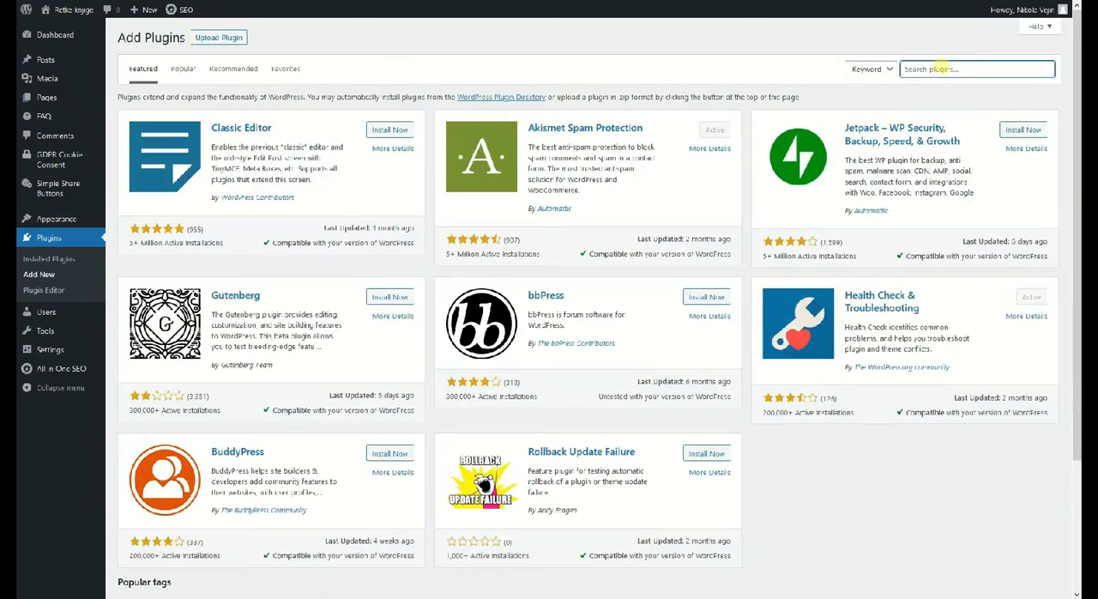
type("all")
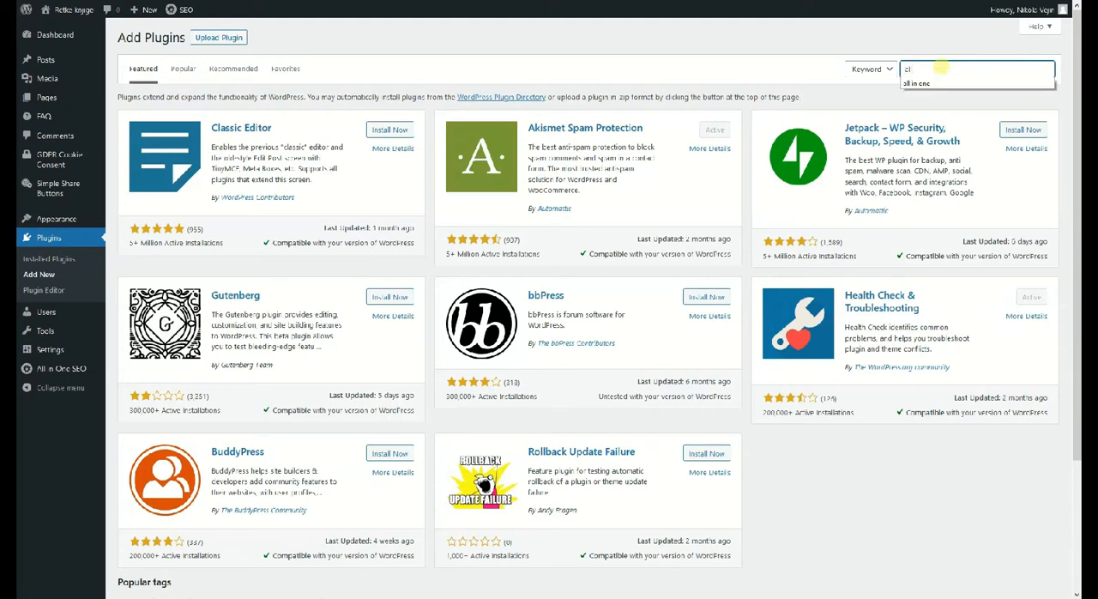
type(" in one WP")
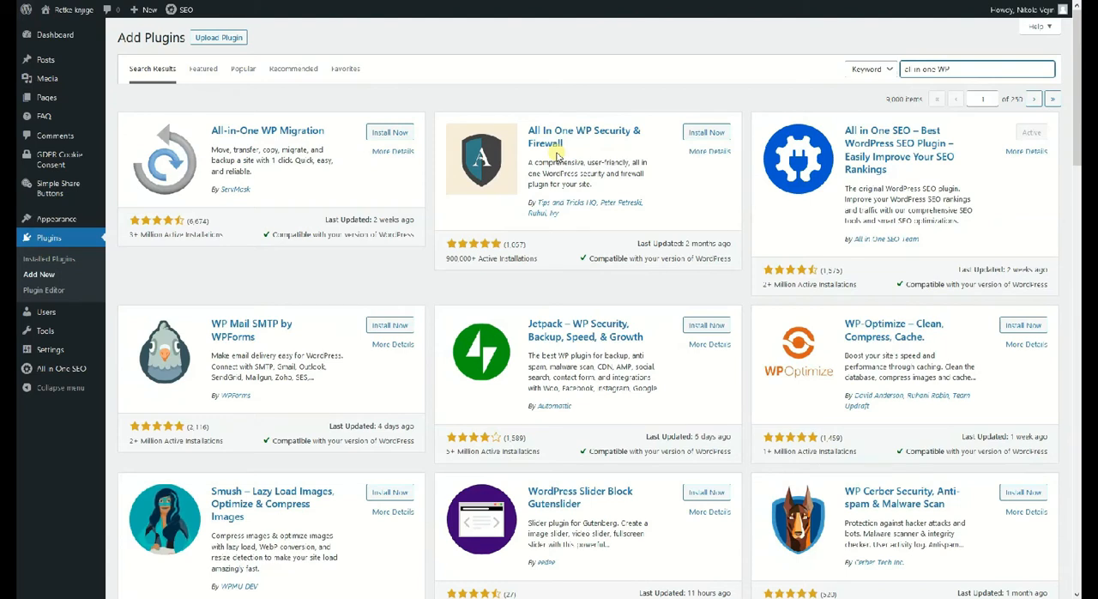
left_click(410, 135)
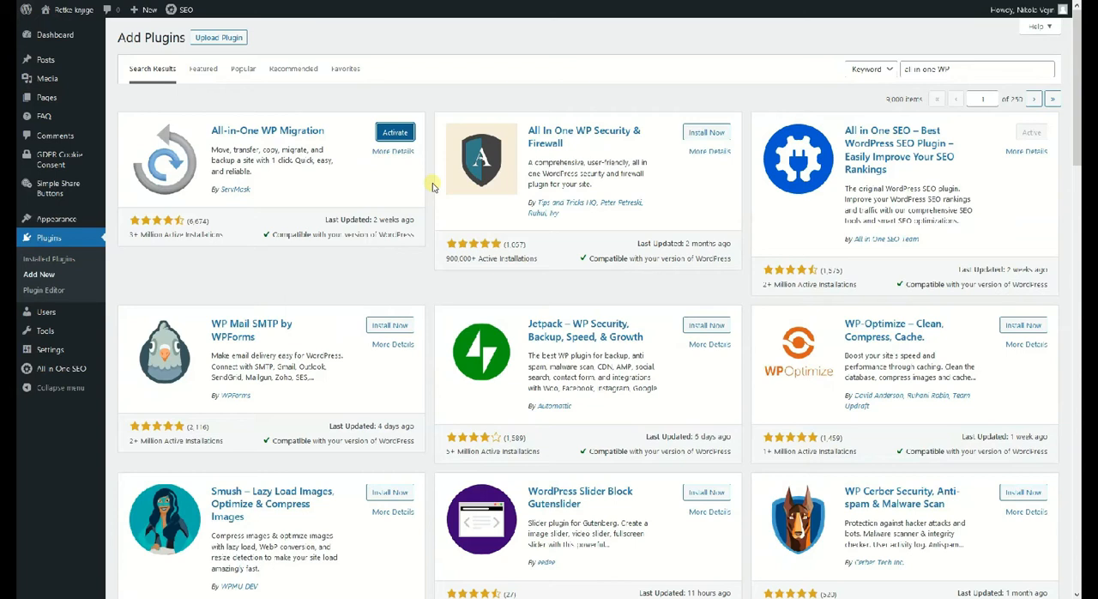
left_click(394, 132)
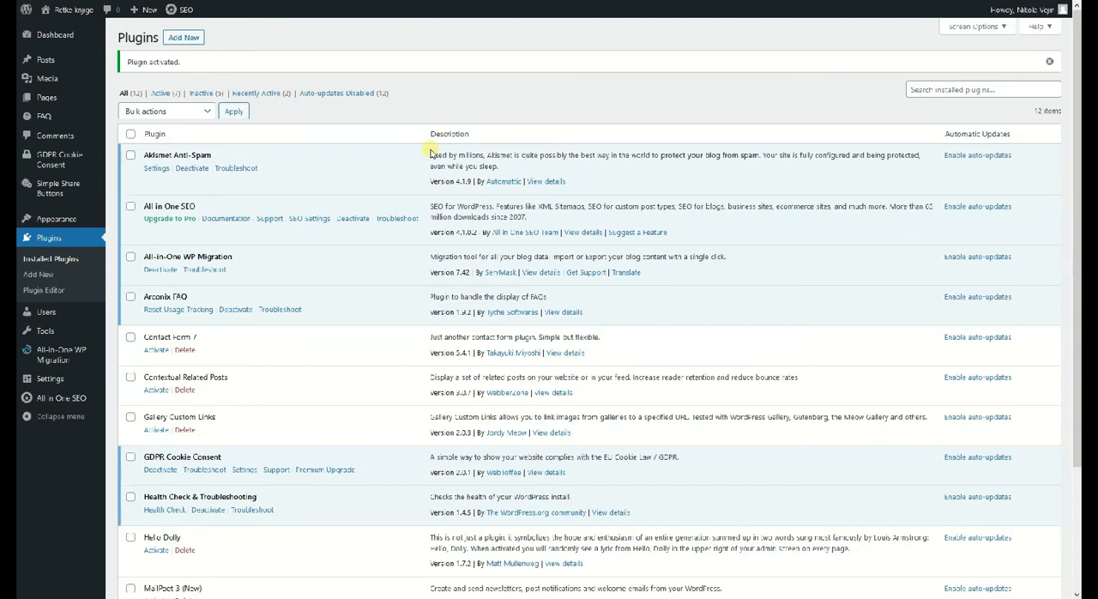
Export the whole site to a file with All-in-One WP Migration, leaving the advanced options unchecked, and download the backup.
mouse_move(66, 355)
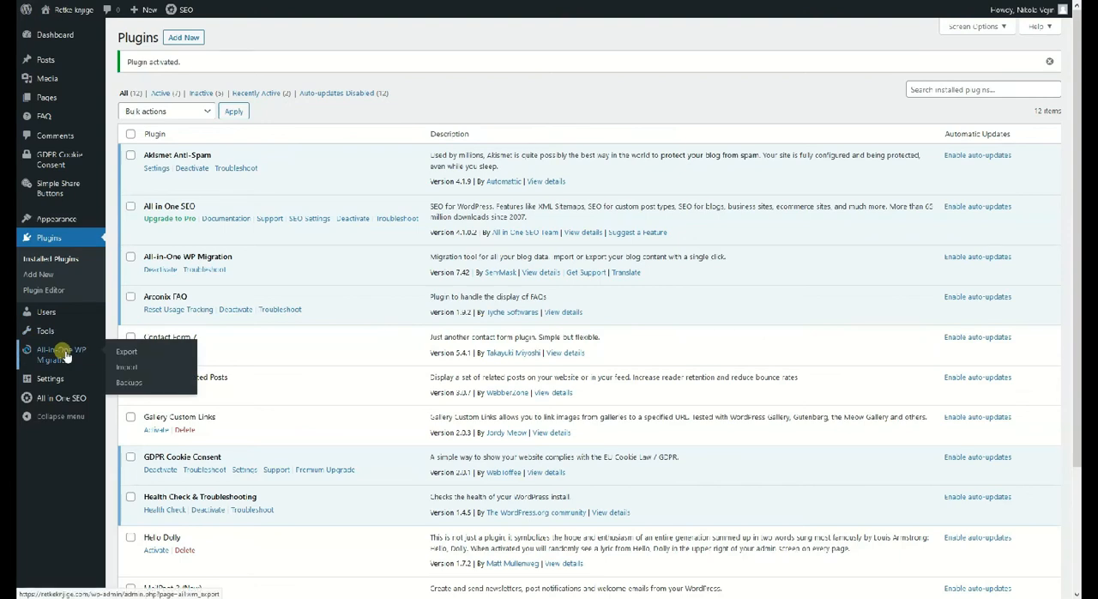
left_click(125, 351)
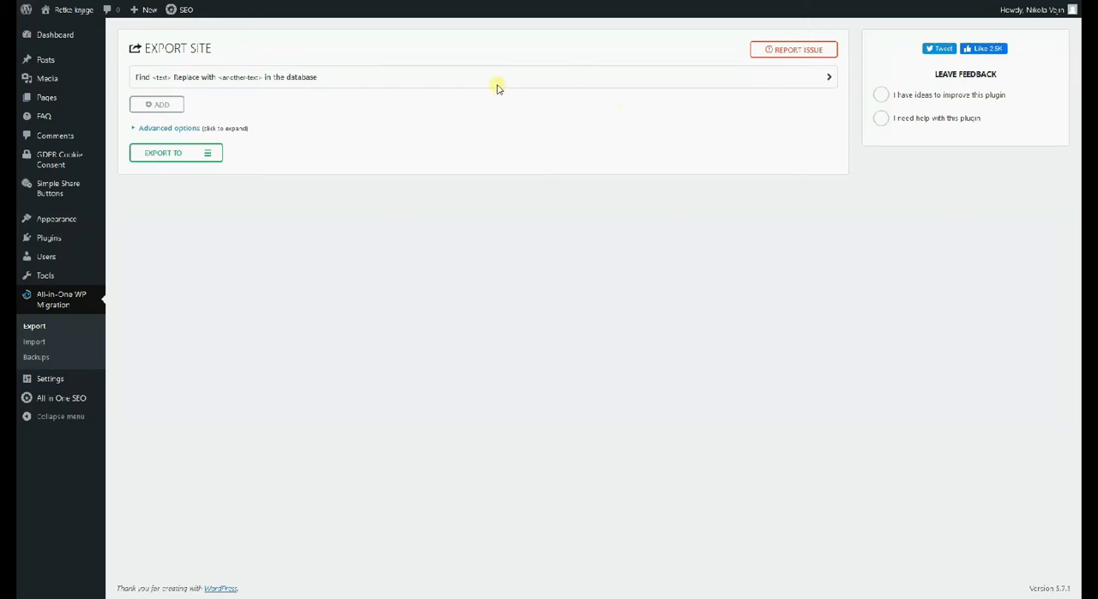
left_click(136, 129)
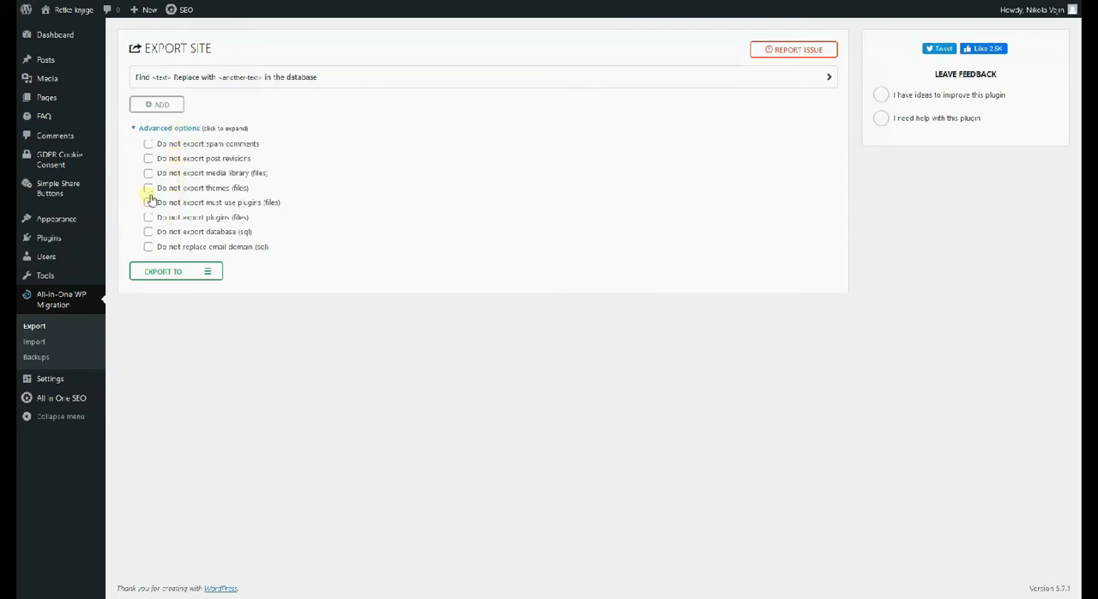
left_click(138, 131)
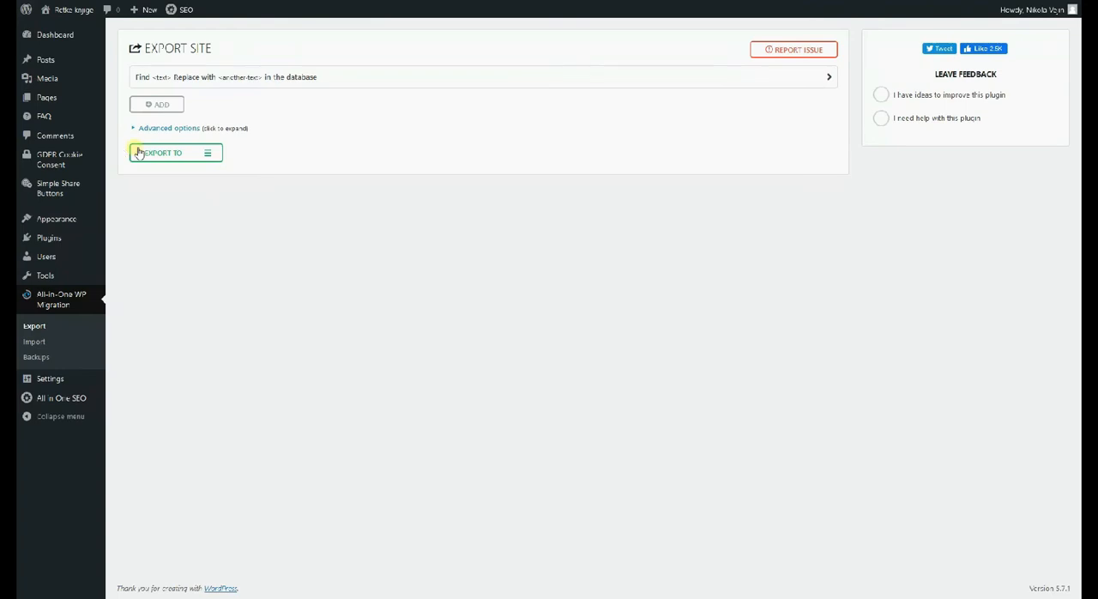
left_click(183, 153)
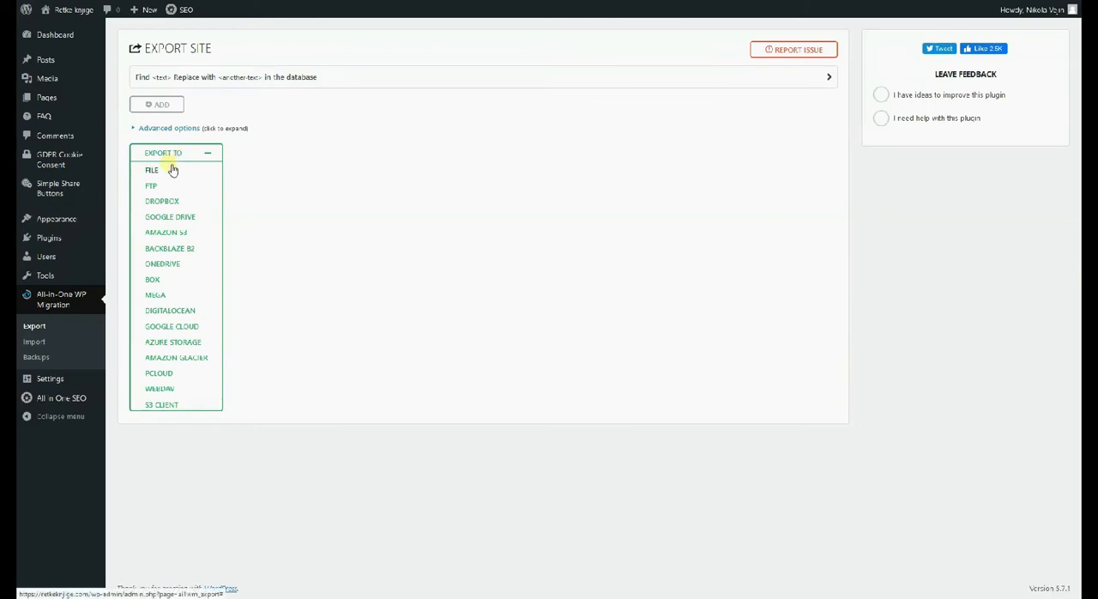
left_click(168, 172)
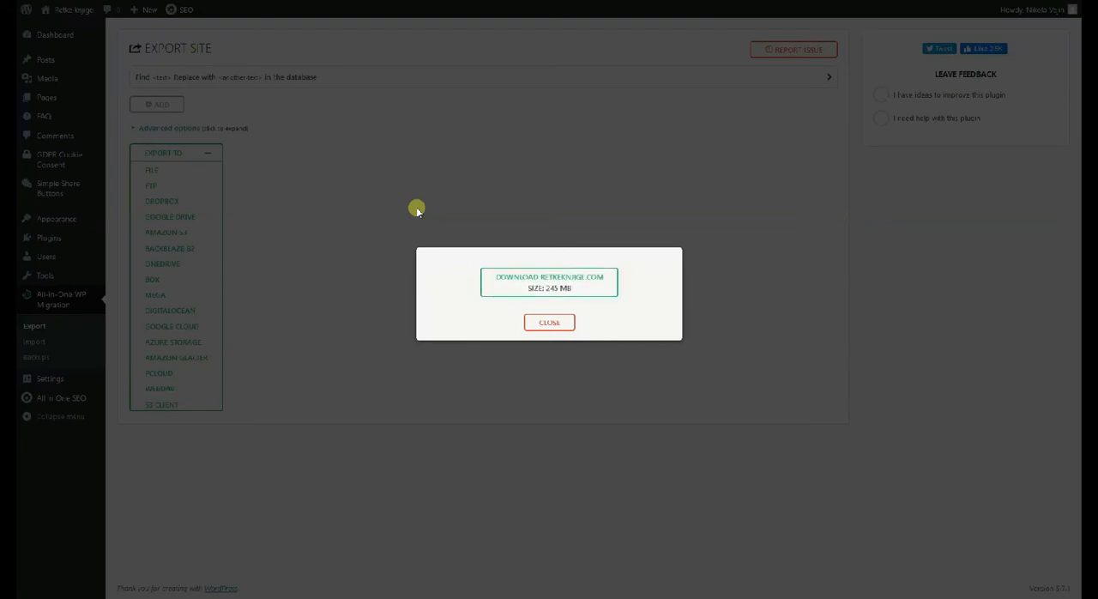
left_click(533, 284)
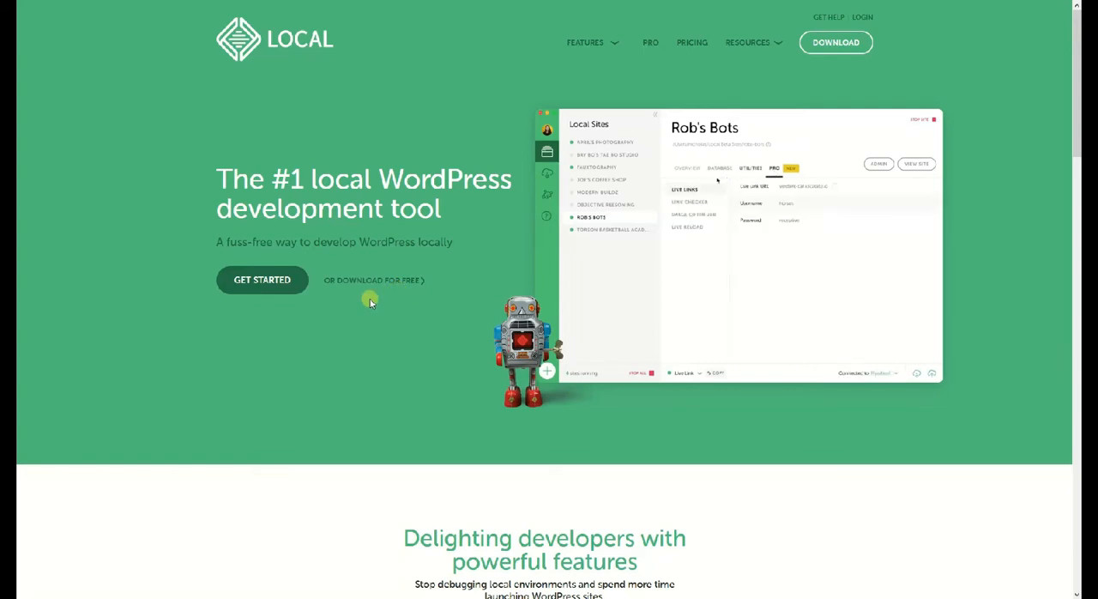
Request the Windows version of Local from its website with a work e-mail, and save the local-5.10.4-windows.exe installer.
left_click(267, 286)
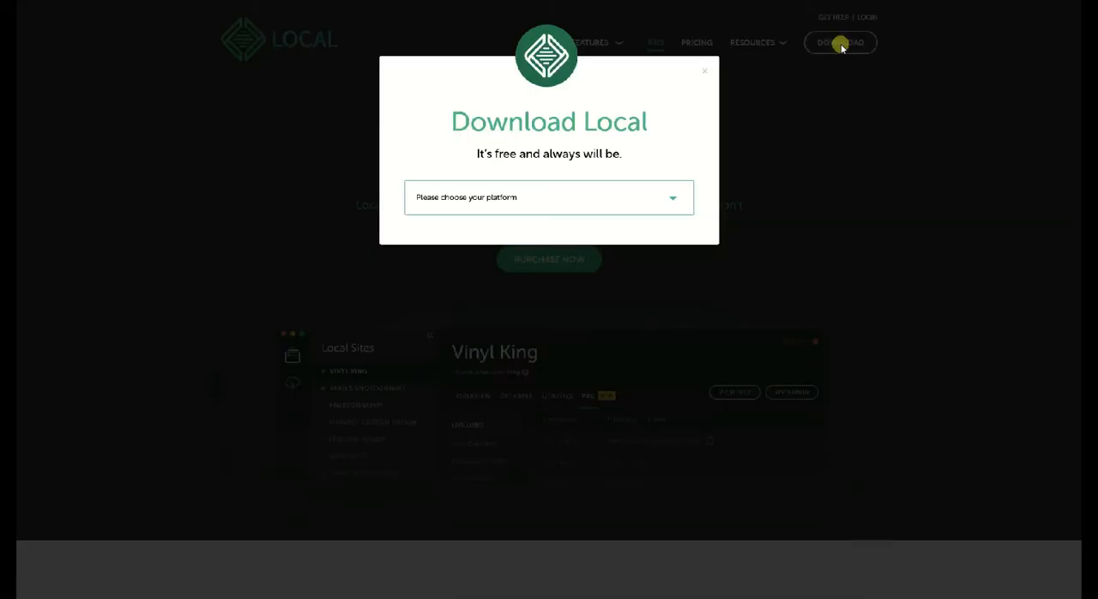
left_click(682, 201)
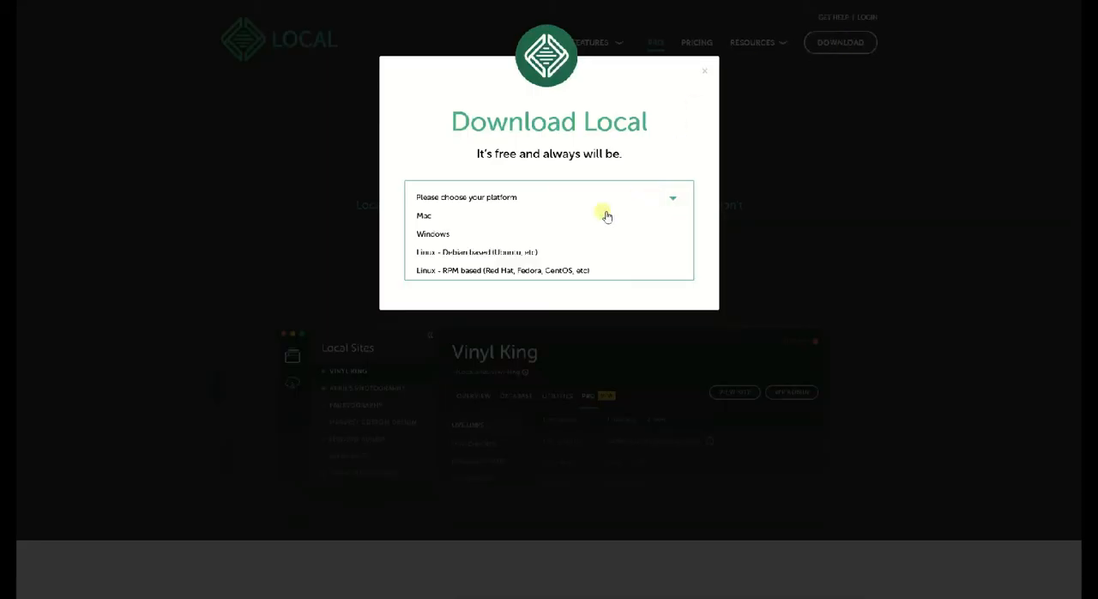
left_click(588, 235)
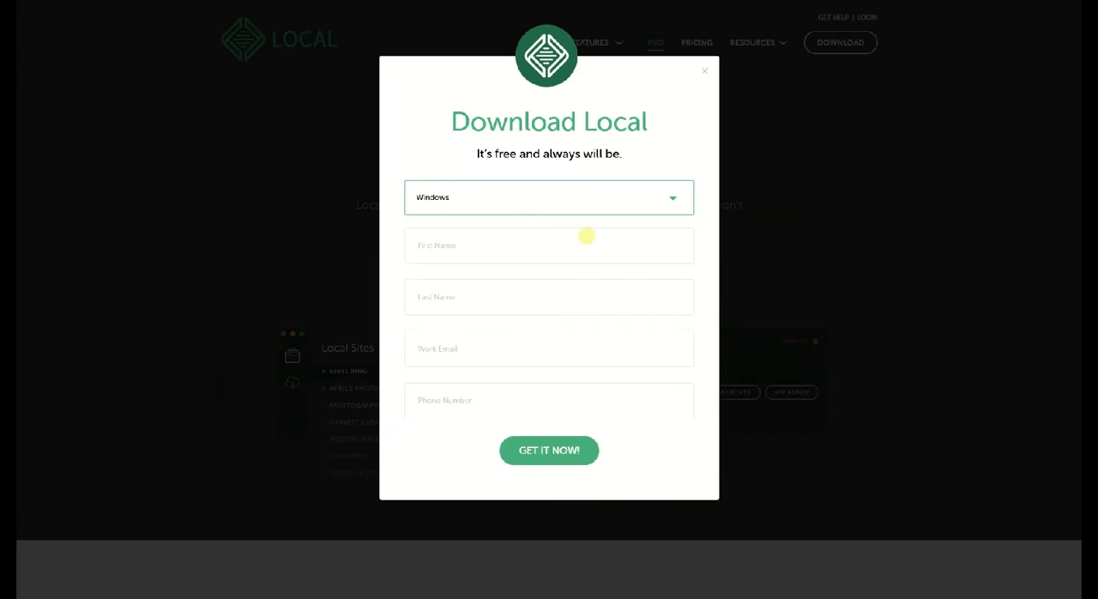
left_click(546, 346)
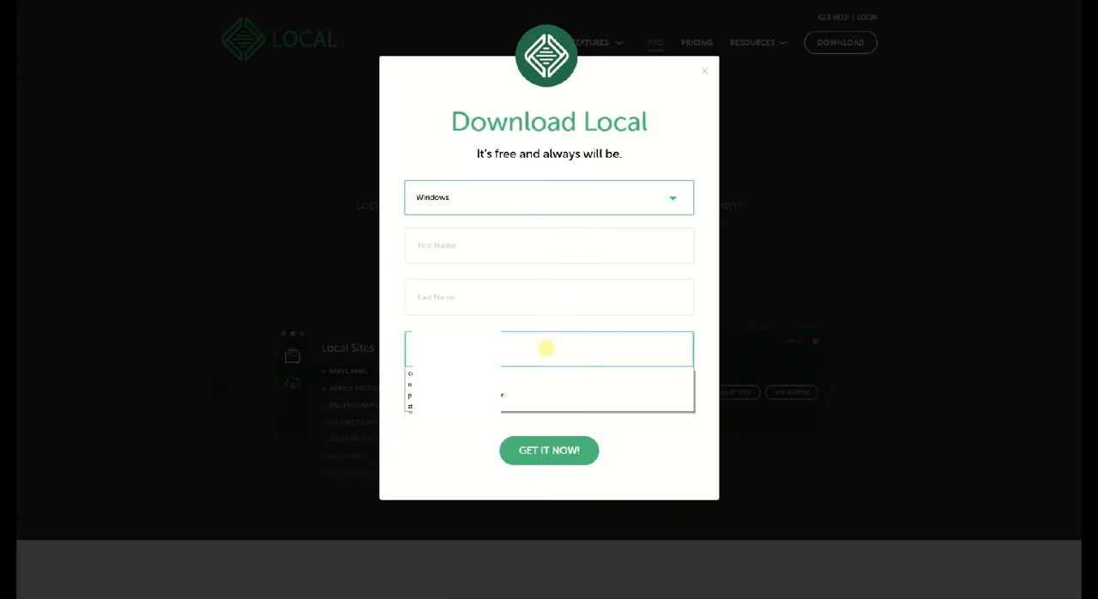
left_click(533, 383)
left_click(546, 460)
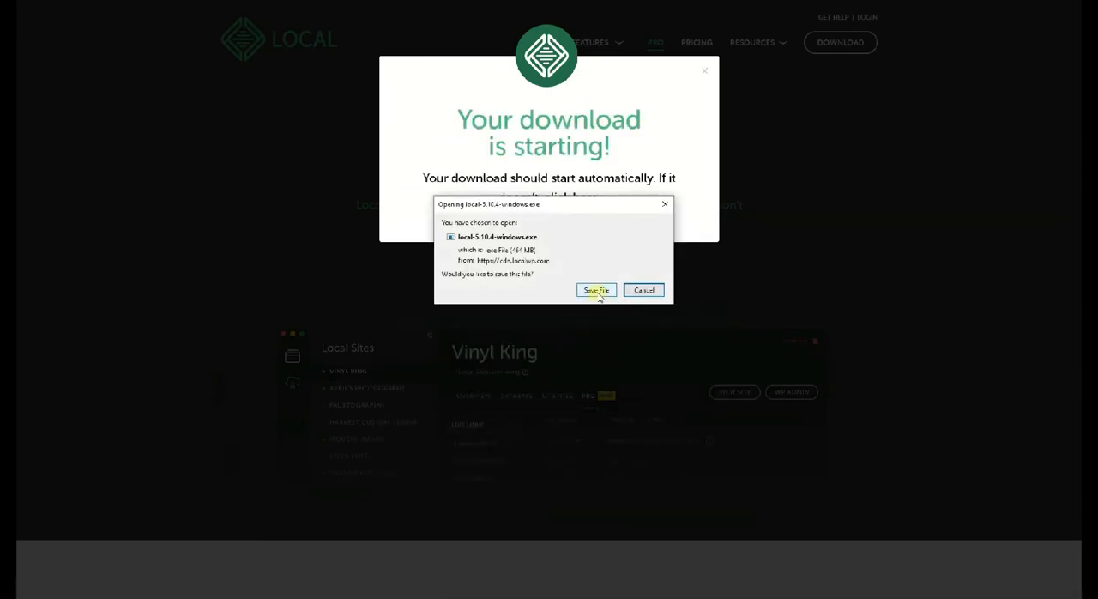
left_click(596, 291)
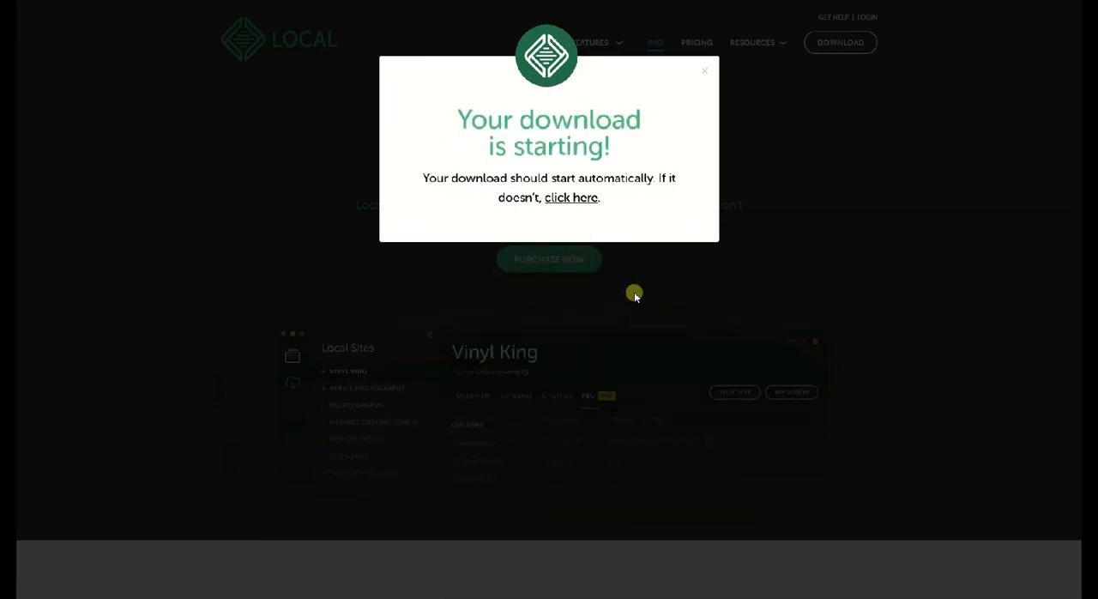
left_click(706, 72)
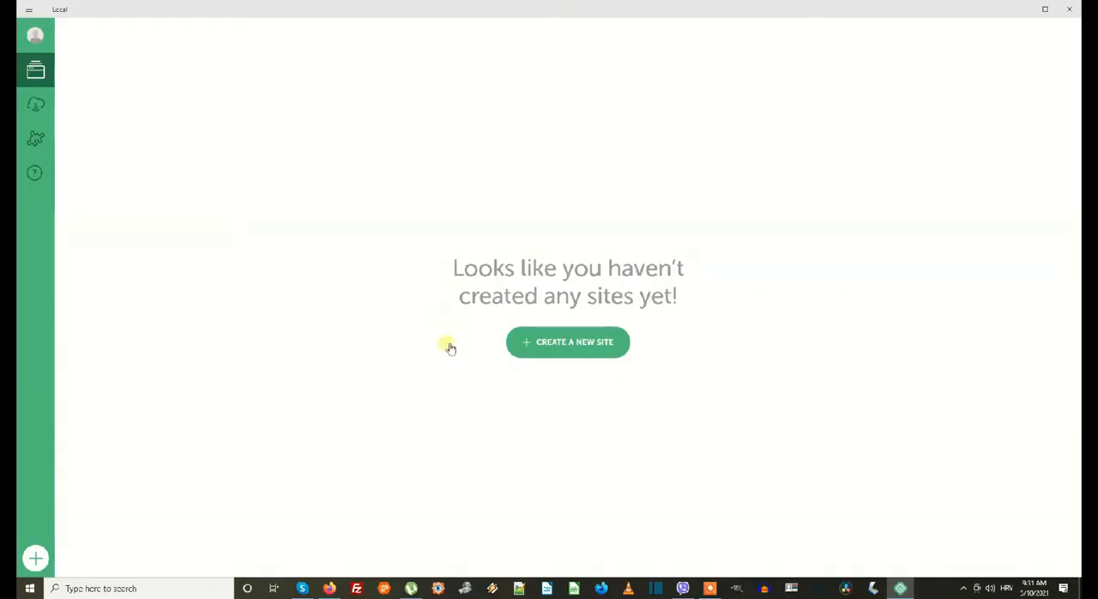
In the Local app, start a new site named "verzija 01" with the default advanced options and proceed to the environment setup.
left_click(29, 9)
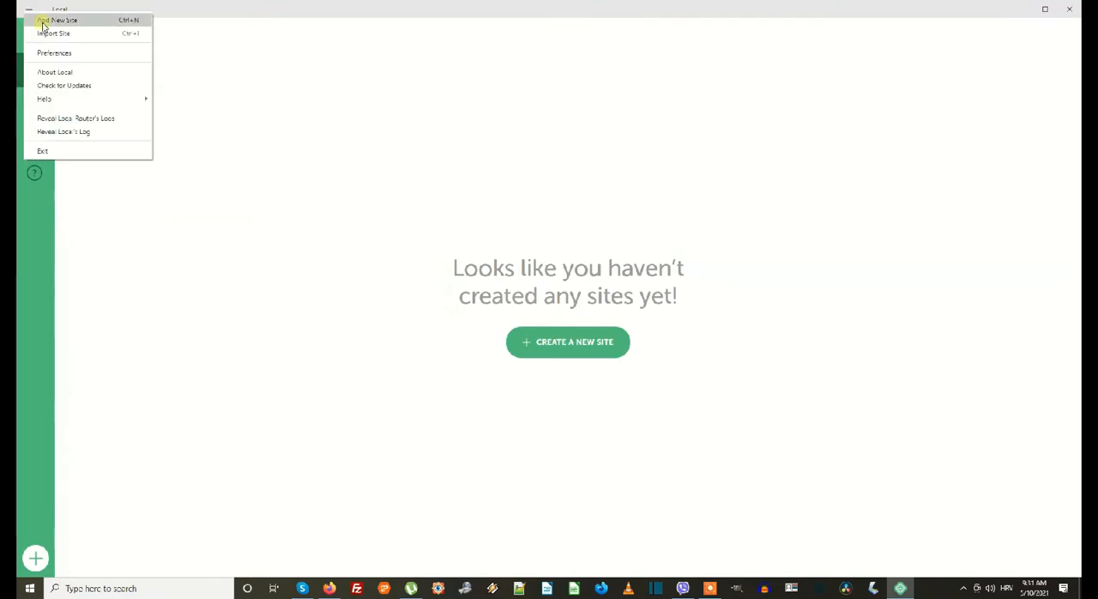
left_click(429, 326)
left_click(549, 343)
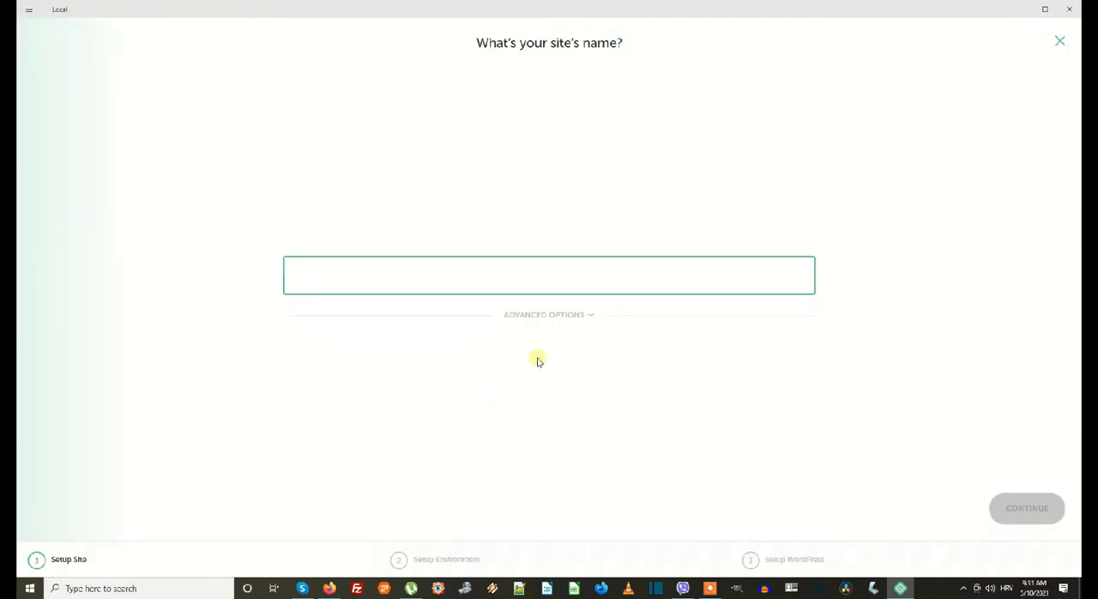
left_click(582, 321)
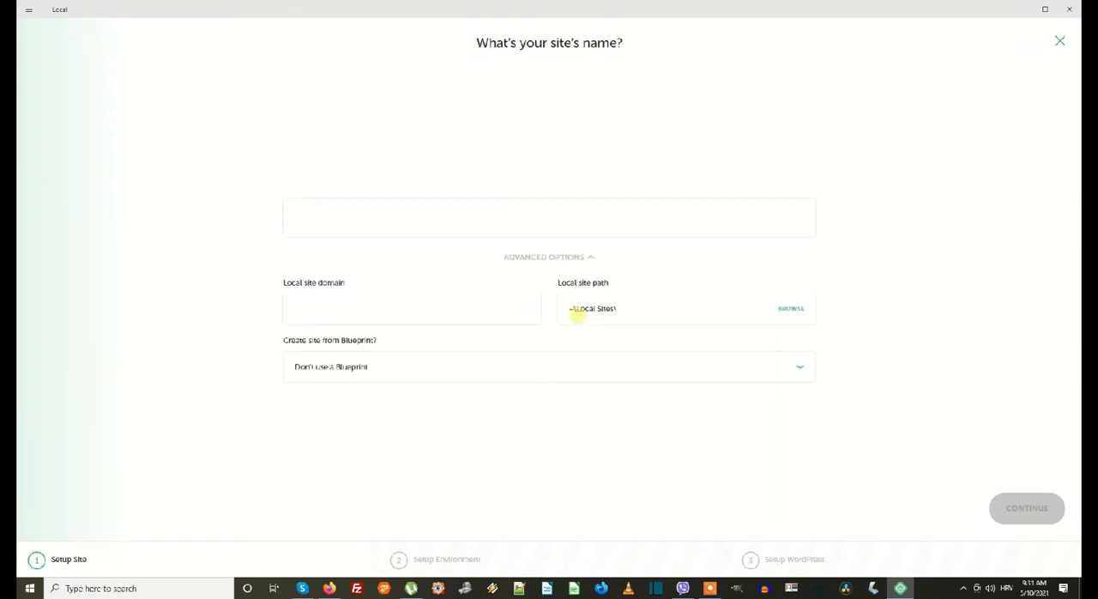
left_click(592, 257)
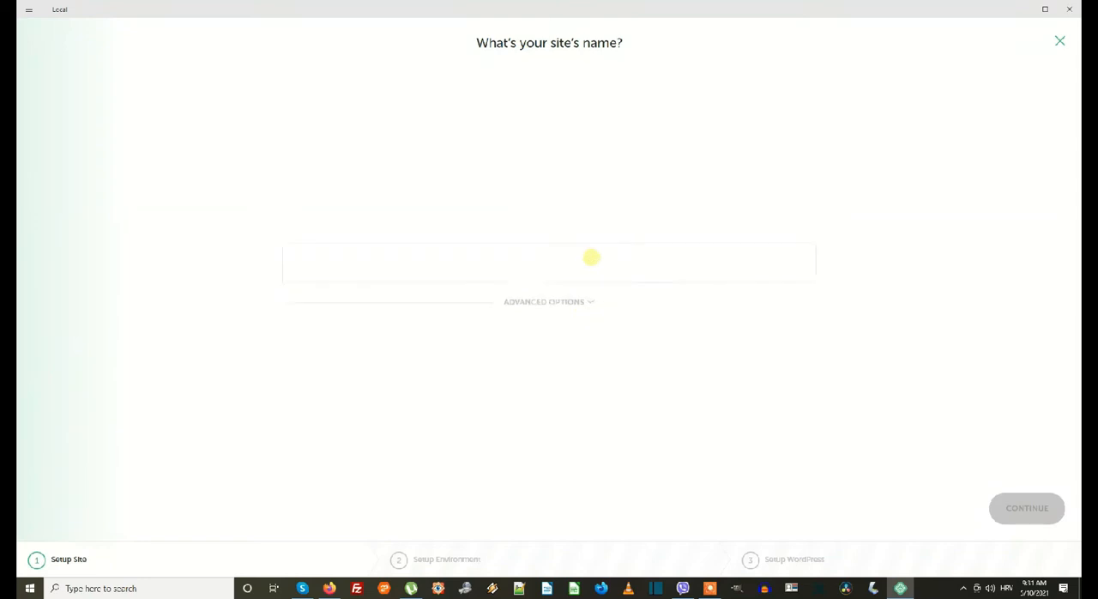
left_click(510, 277)
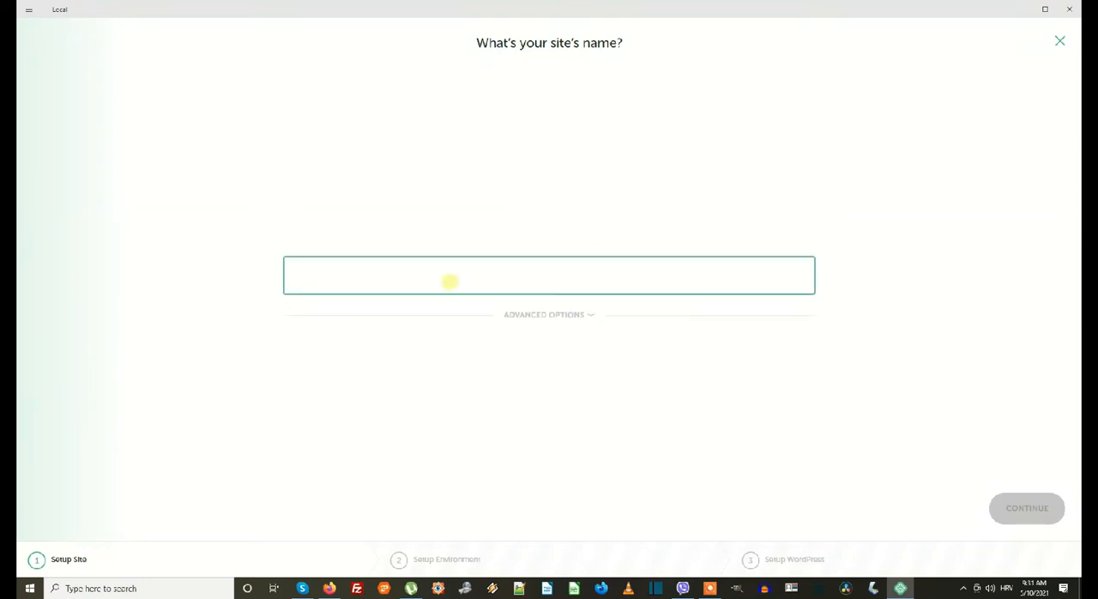
type("ve")
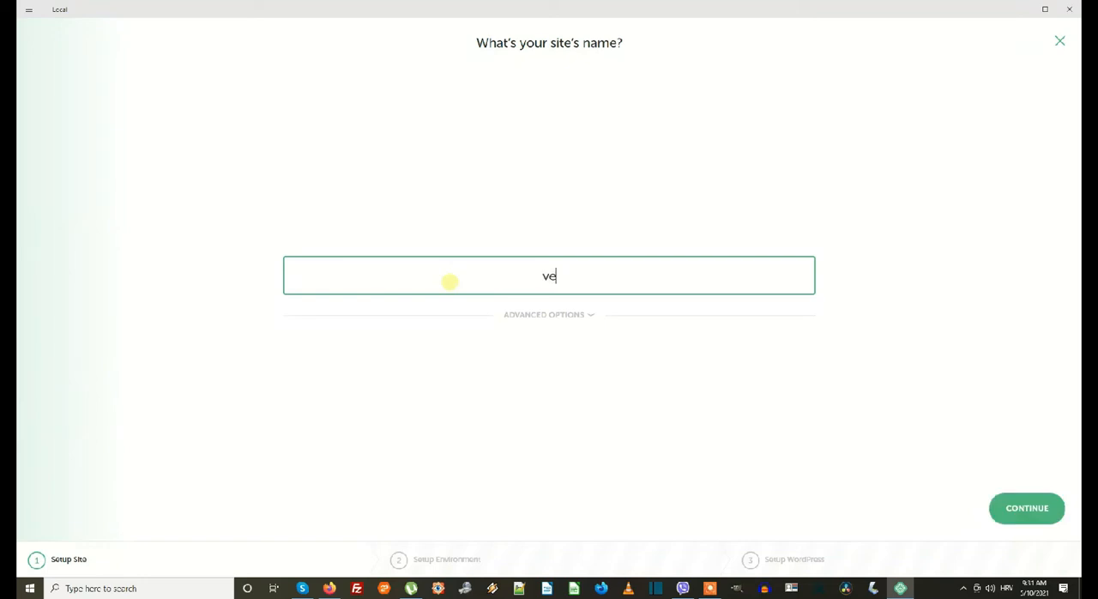
type("rzija 01")
left_click(1029, 513)
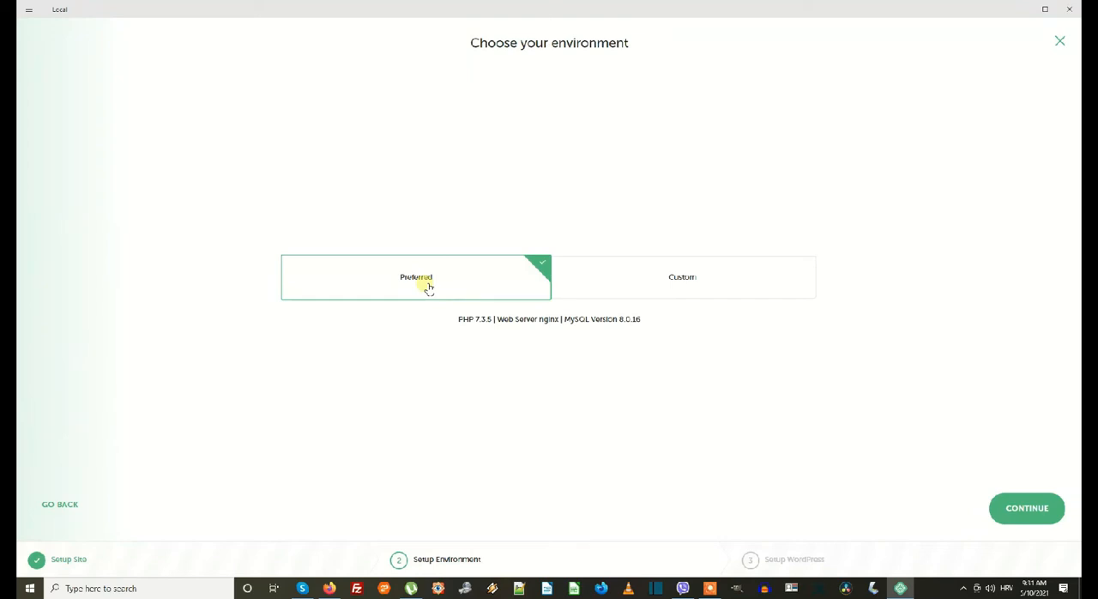
Create the local site with the Preferred environment, WordPress username "root", a WordPress password and the default e-mail.
left_click(1022, 510)
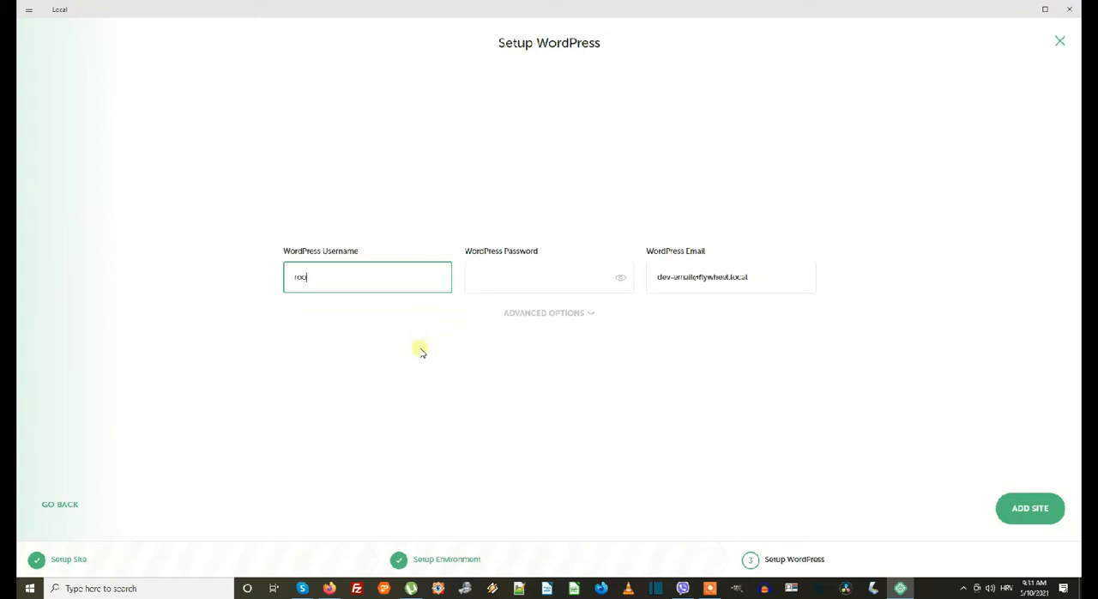
left_click(495, 273)
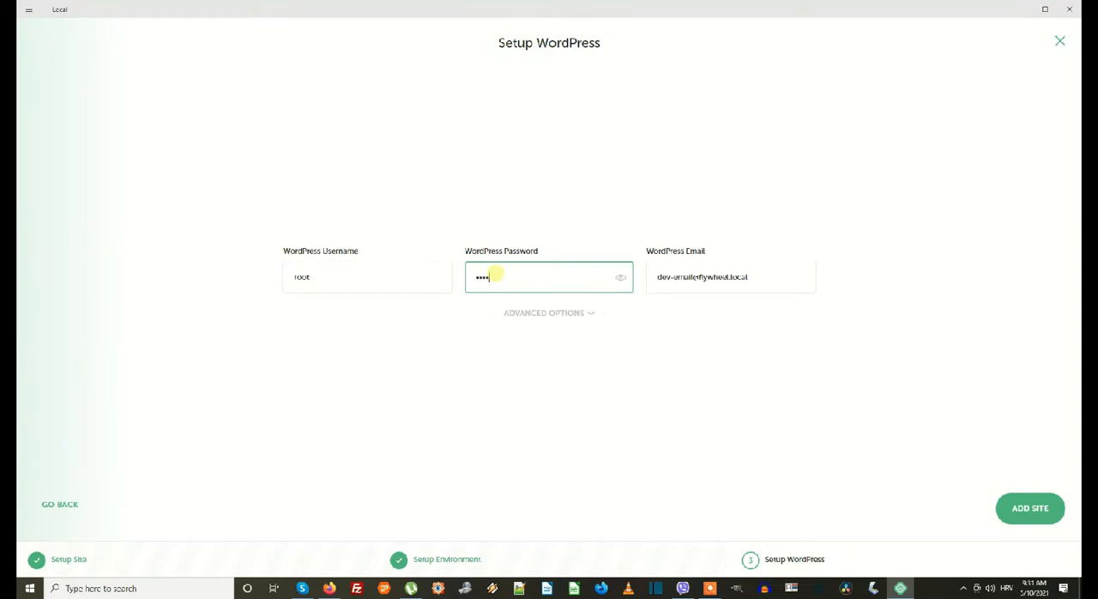
type("root")
left_click(621, 278)
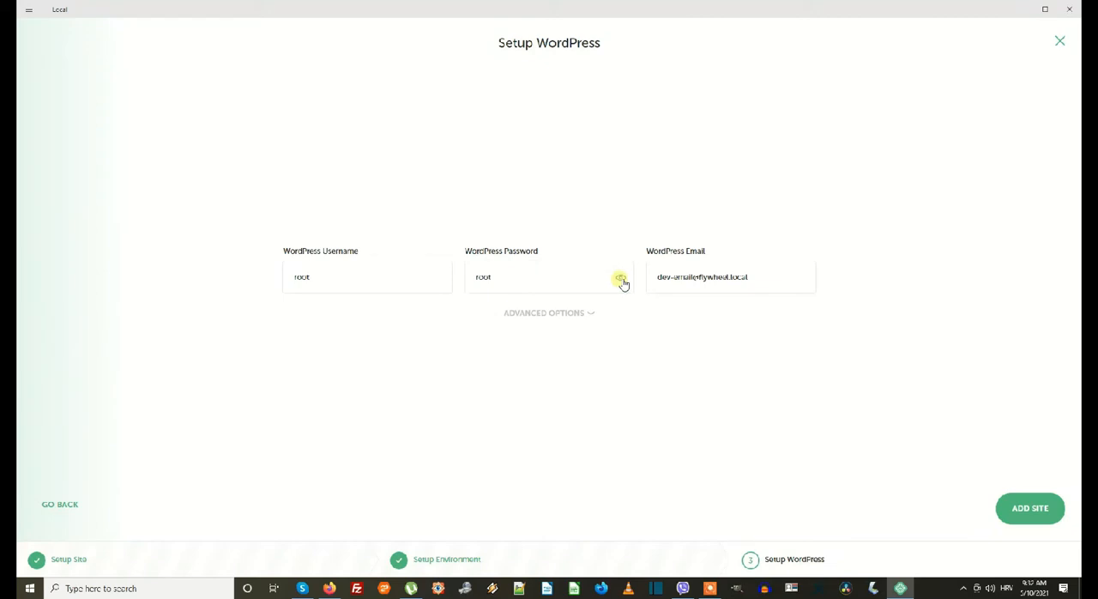
left_click(1018, 507)
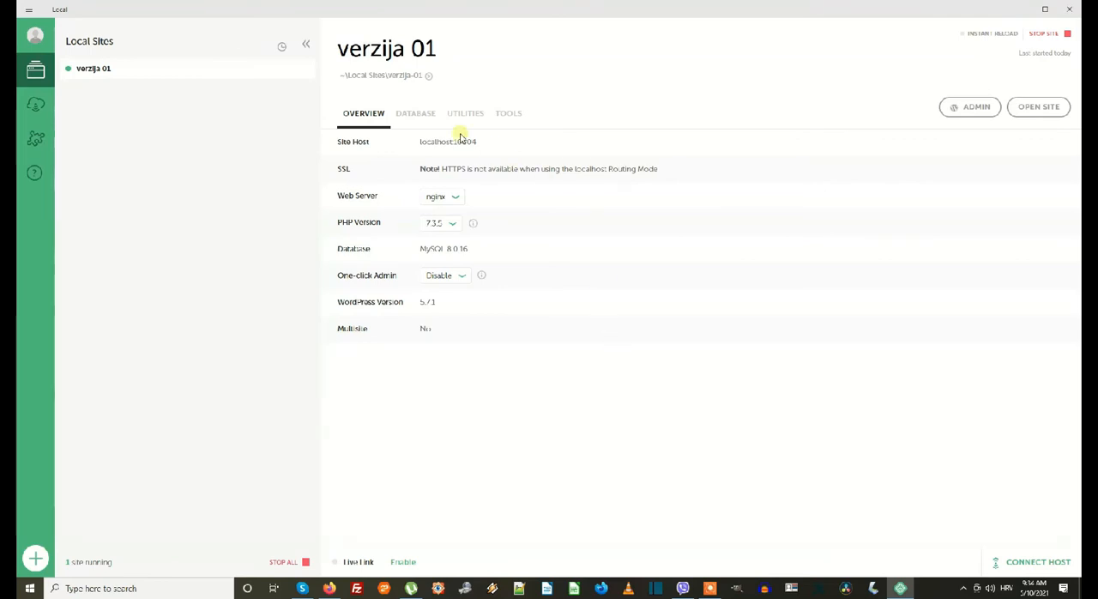
Look through the database, utilities and tools information of the verzija 01 site, ending on its overview.
left_click(433, 118)
left_click(466, 118)
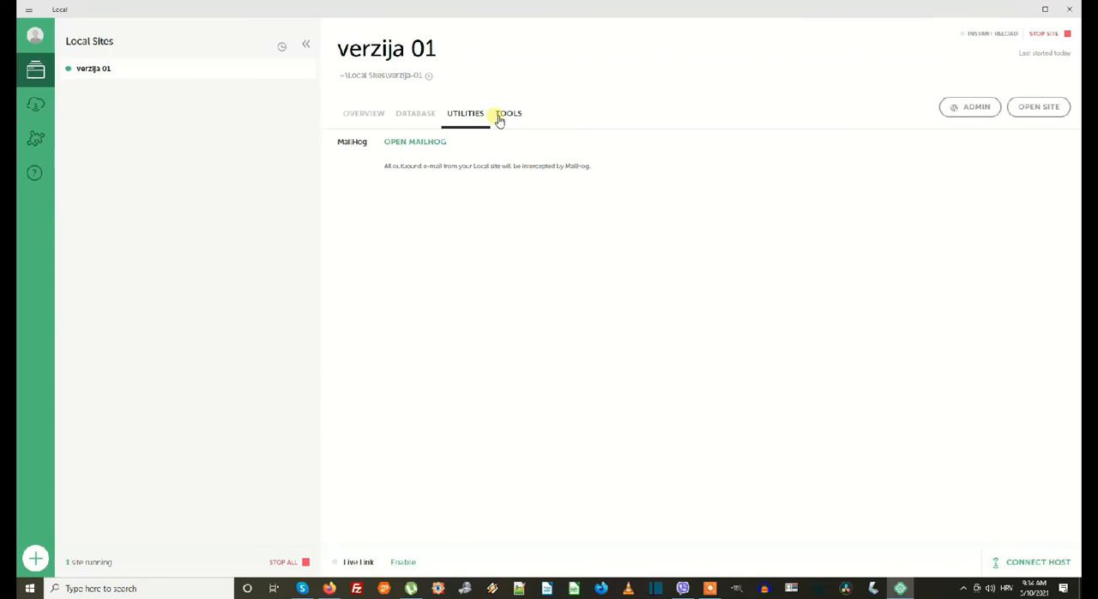
left_click(500, 116)
left_click(374, 115)
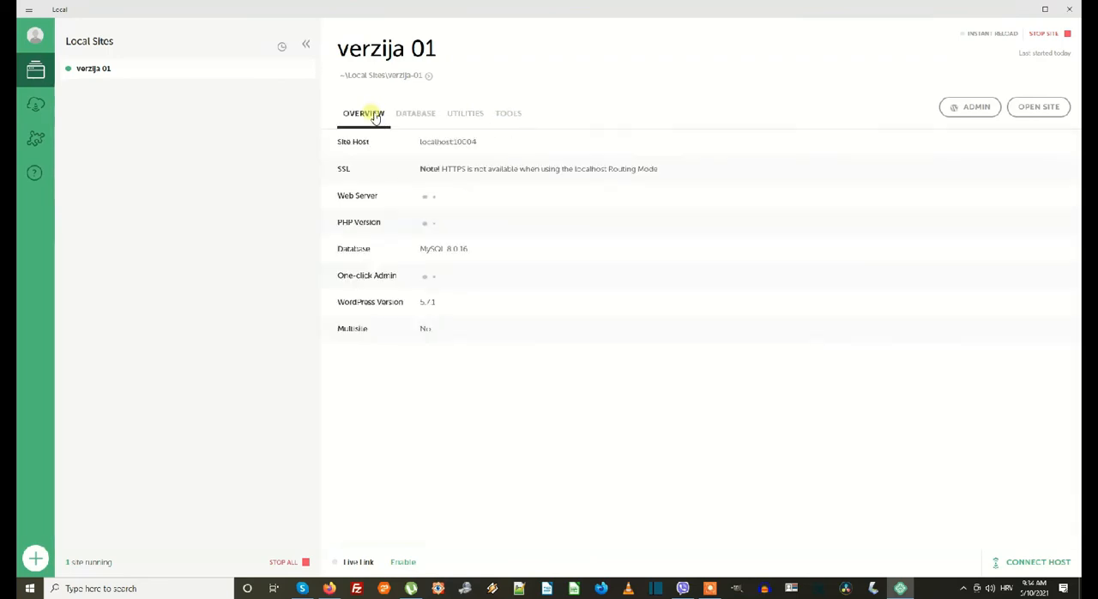
View the front page of the verzija 01 site in the browser, and close it.
left_click(1040, 107)
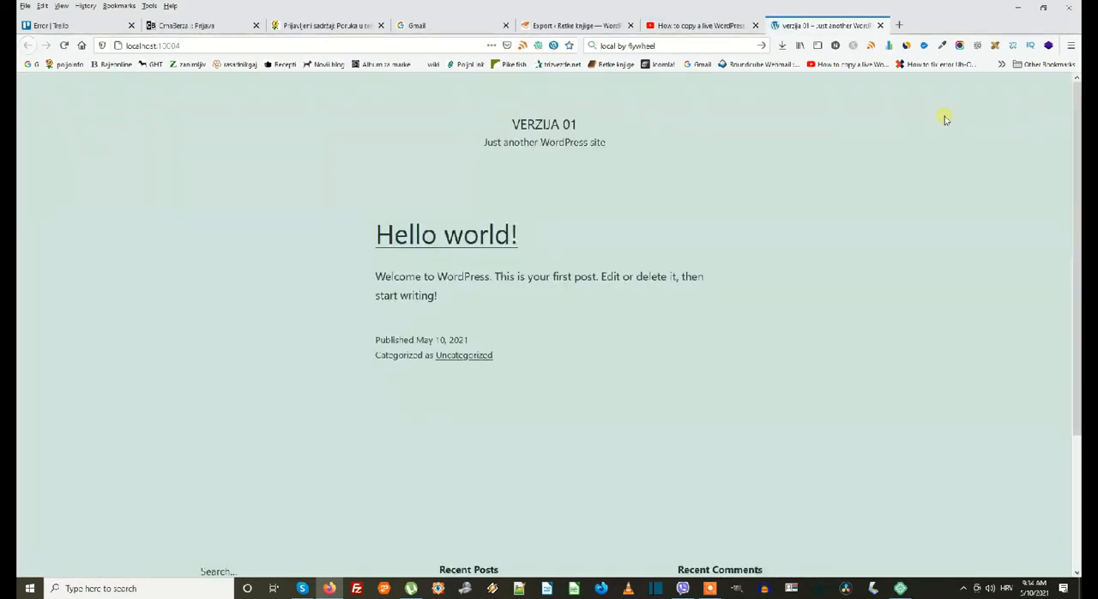
left_click_drag(496, 118, 595, 92)
left_click(609, 109)
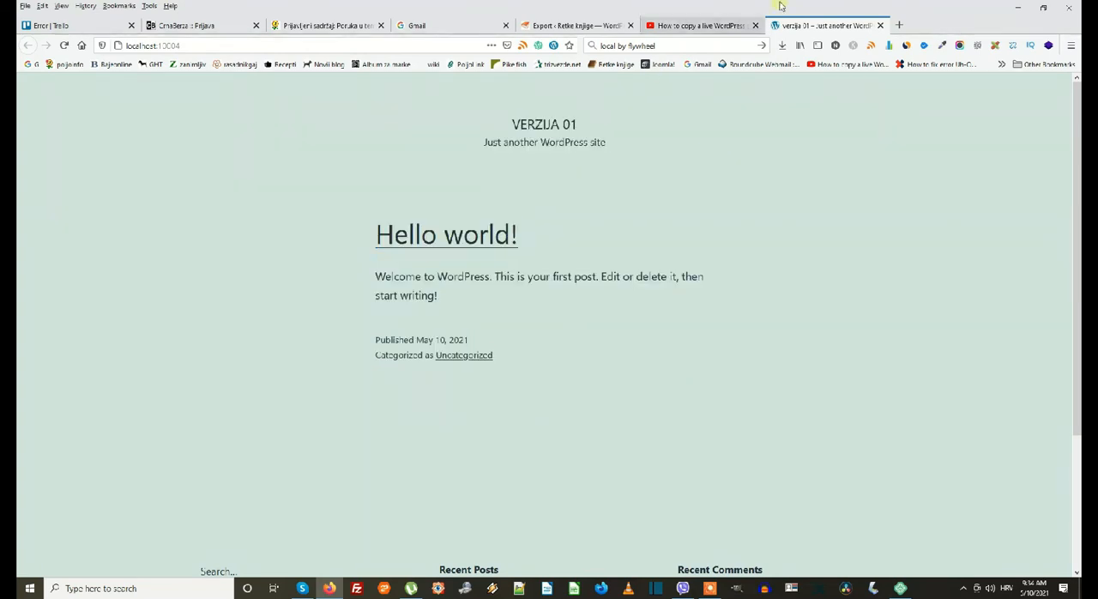
left_click(881, 25)
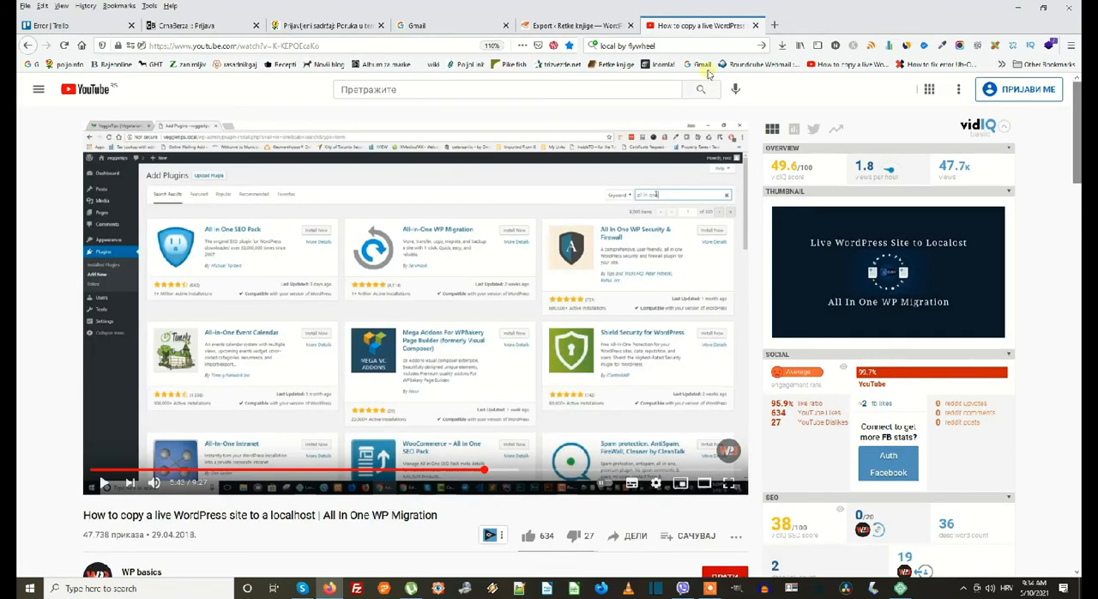
Switch back to Local, view the verzija 01 site folder in File Explorer, and close it.
left_click(900, 589)
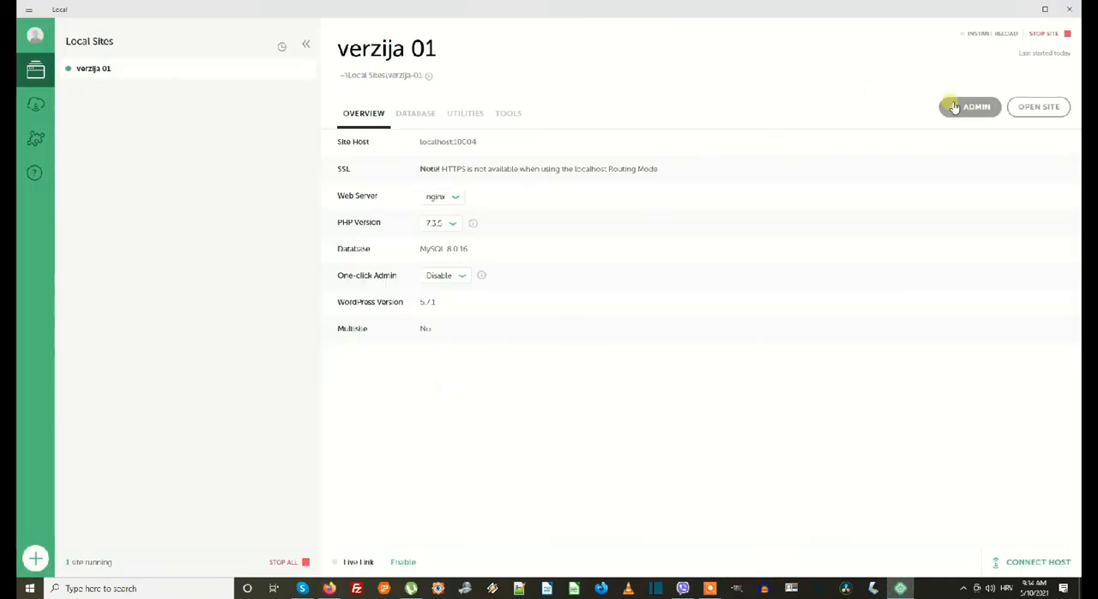
left_click(430, 77)
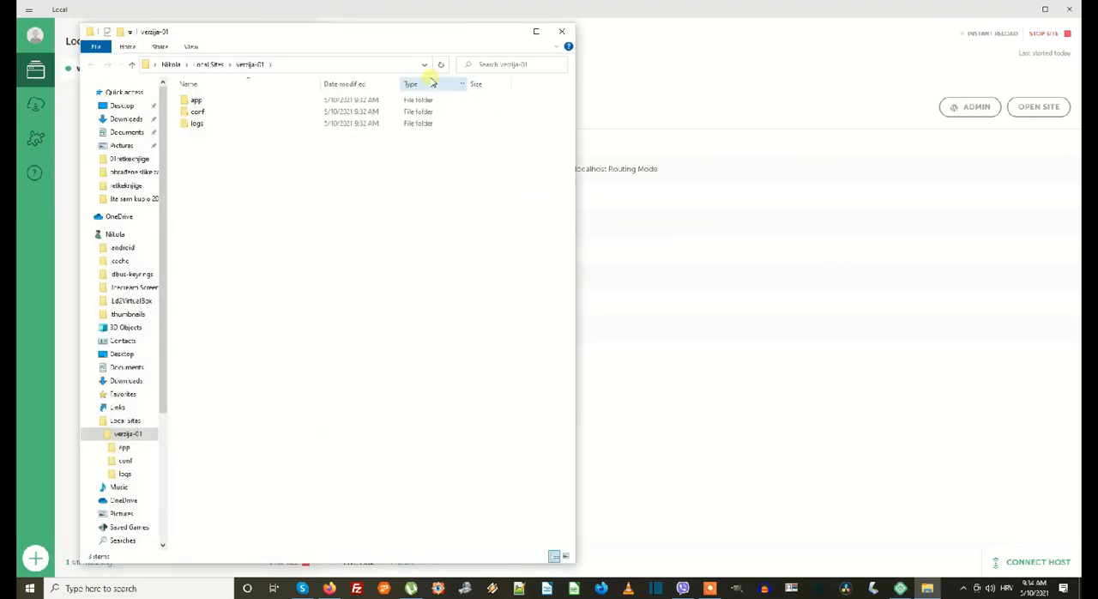
left_click(562, 31)
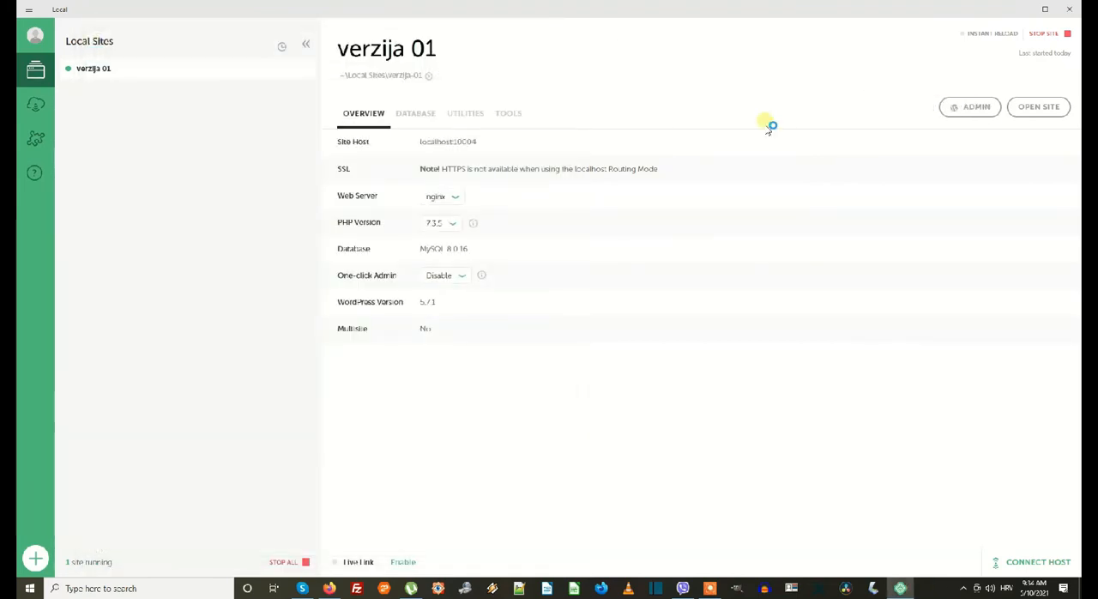
Open the WordPress admin of verzija 01 and log in with the username "root" and the account password.
left_click(943, 107)
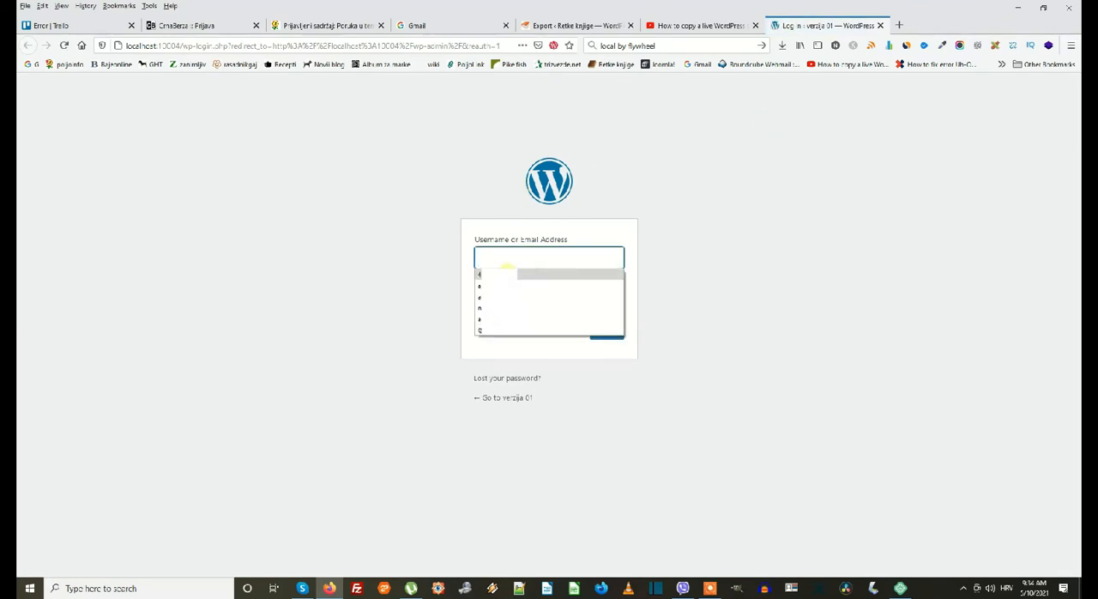
left_click(512, 262)
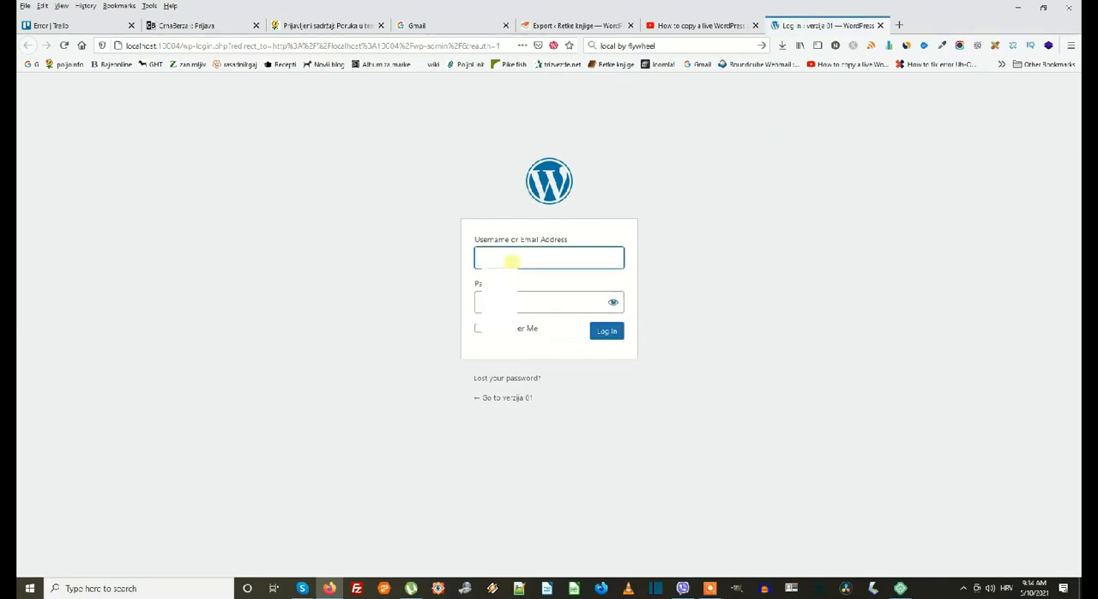
type("root")
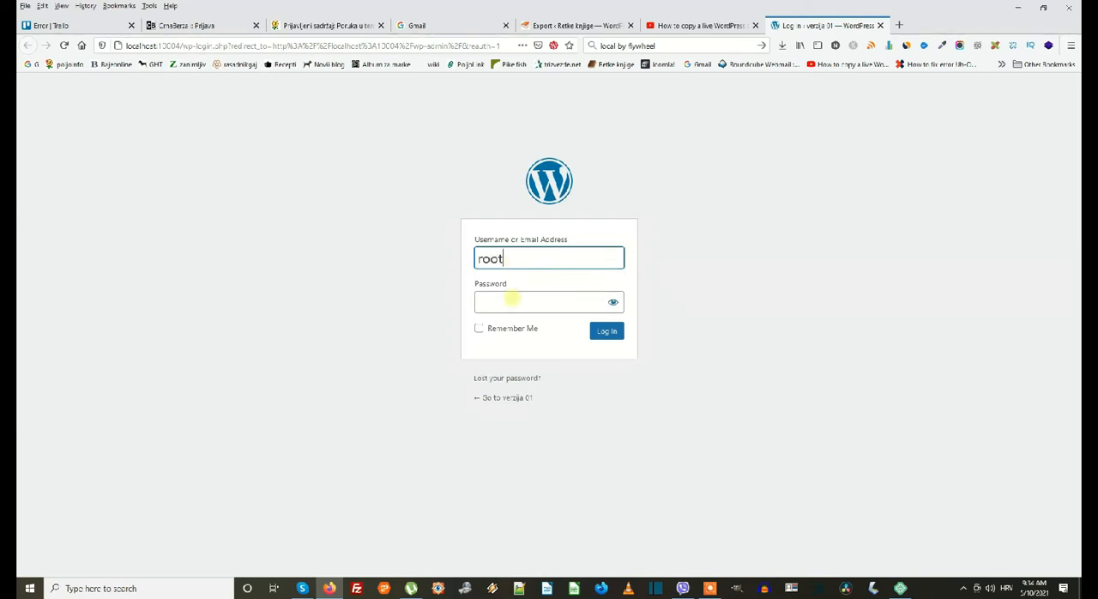
left_click(513, 301)
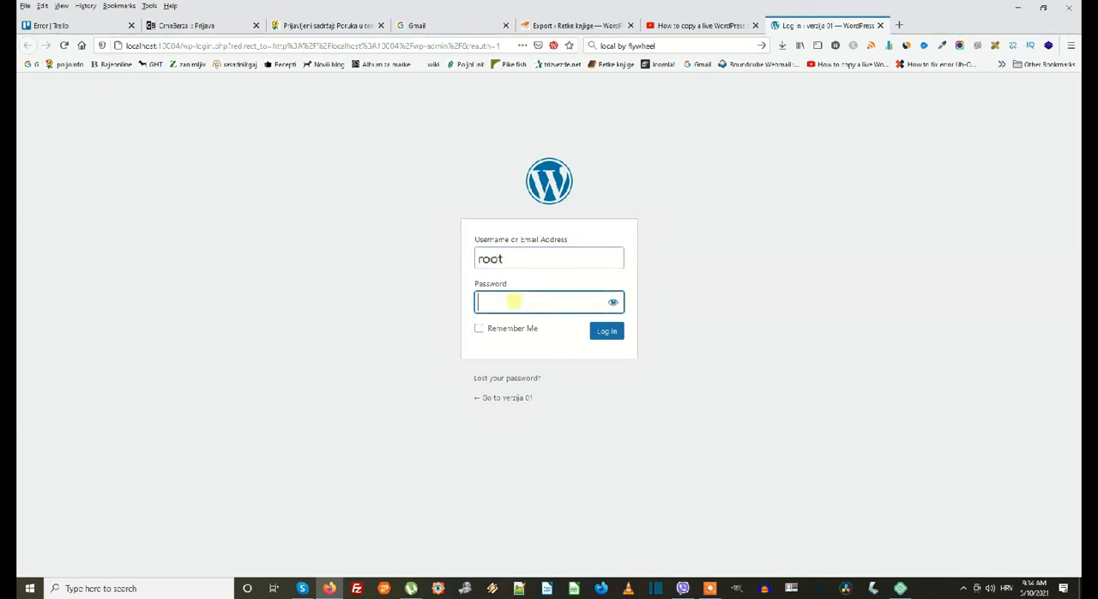
type("root")
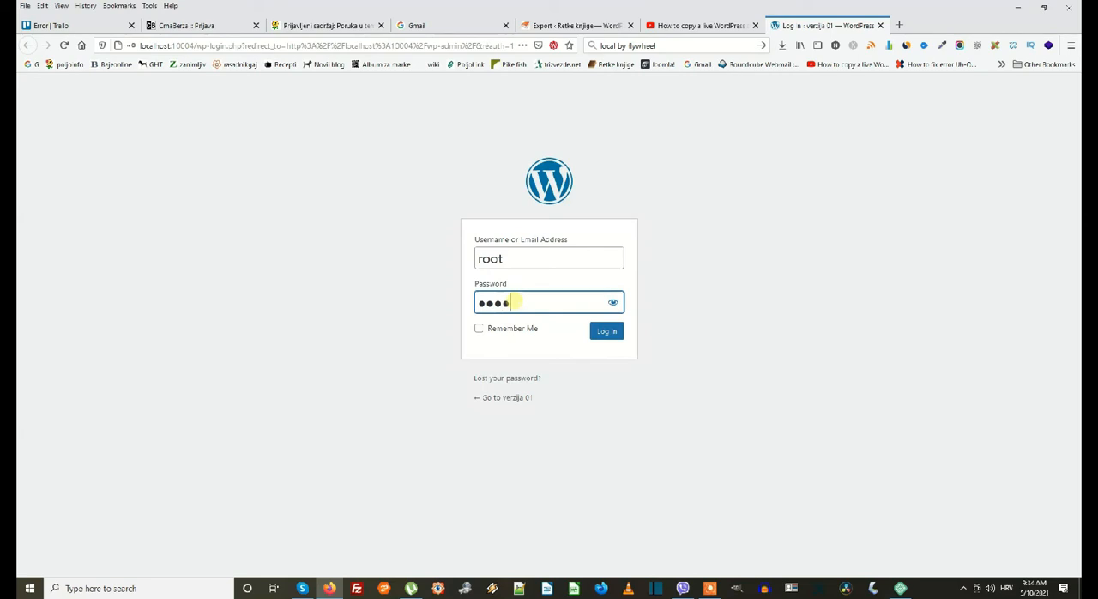
left_click(592, 331)
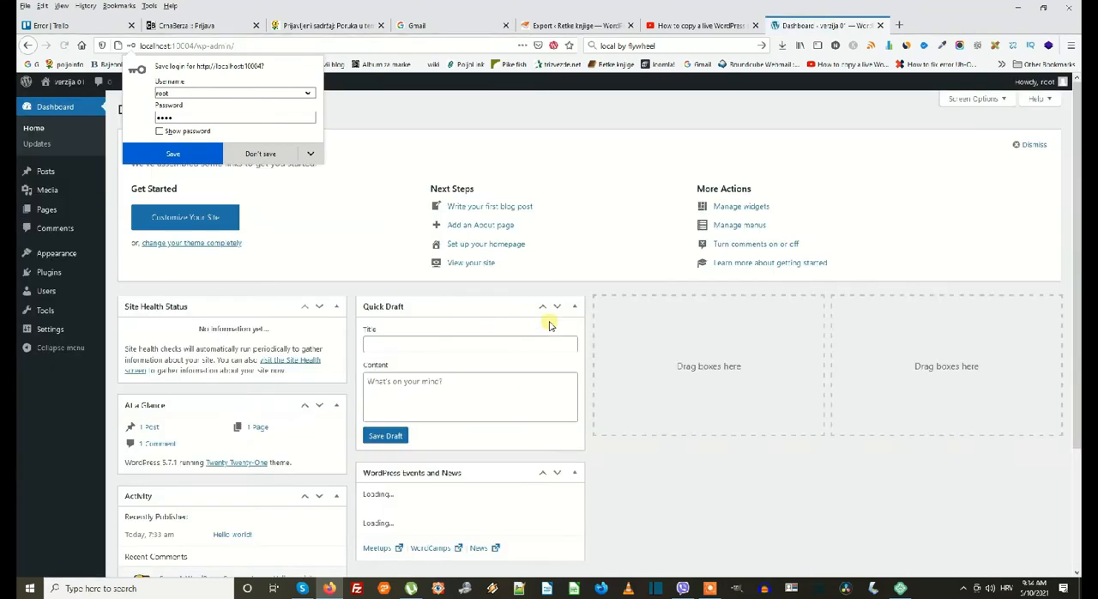
Search the local site's plugin directory for "all in one wp", and install and activate All-in-One WP Migration.
mouse_move(53, 296)
mouse_move(54, 274)
left_click(54, 275)
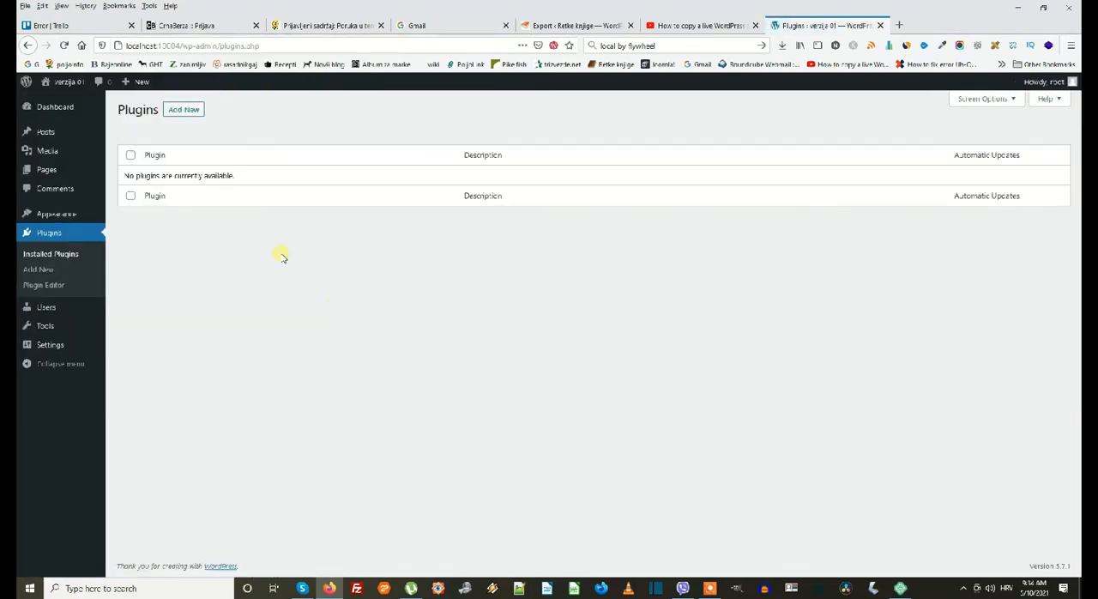
left_click(183, 109)
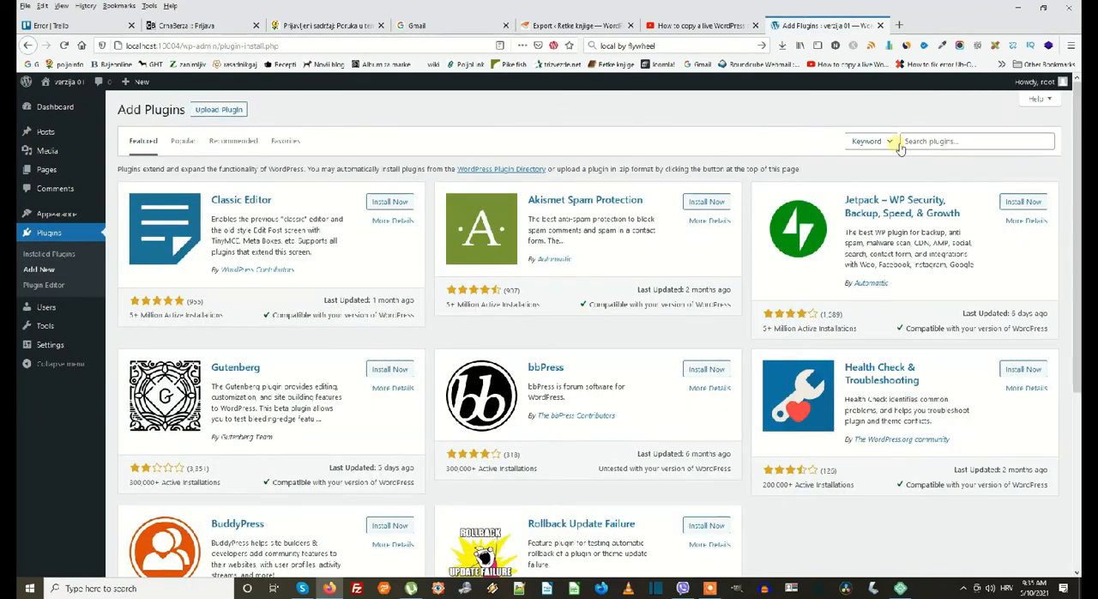
left_click(929, 143)
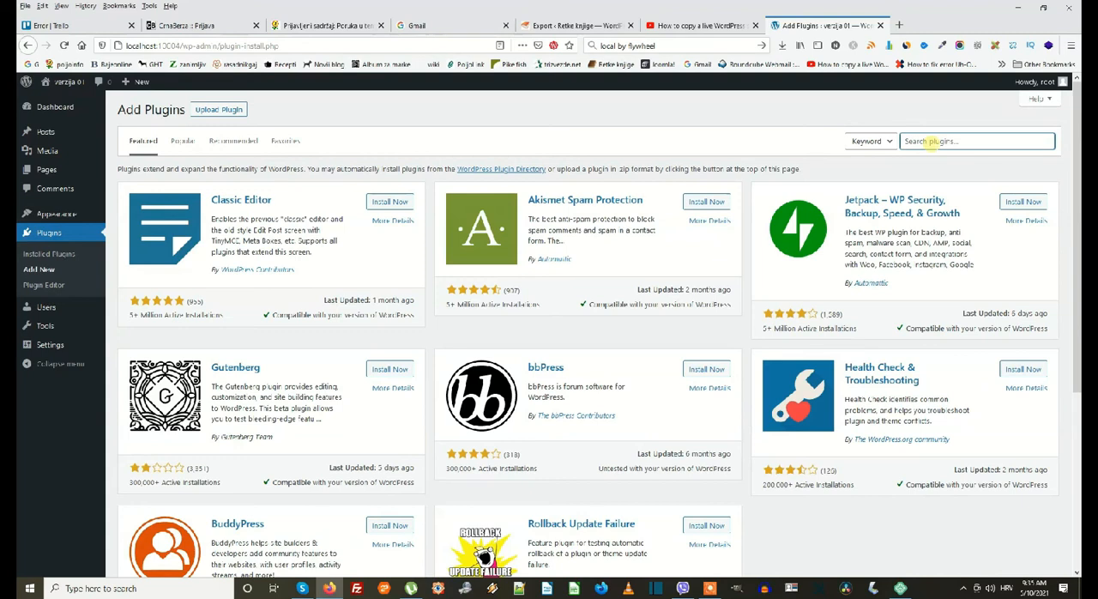
type("all in one")
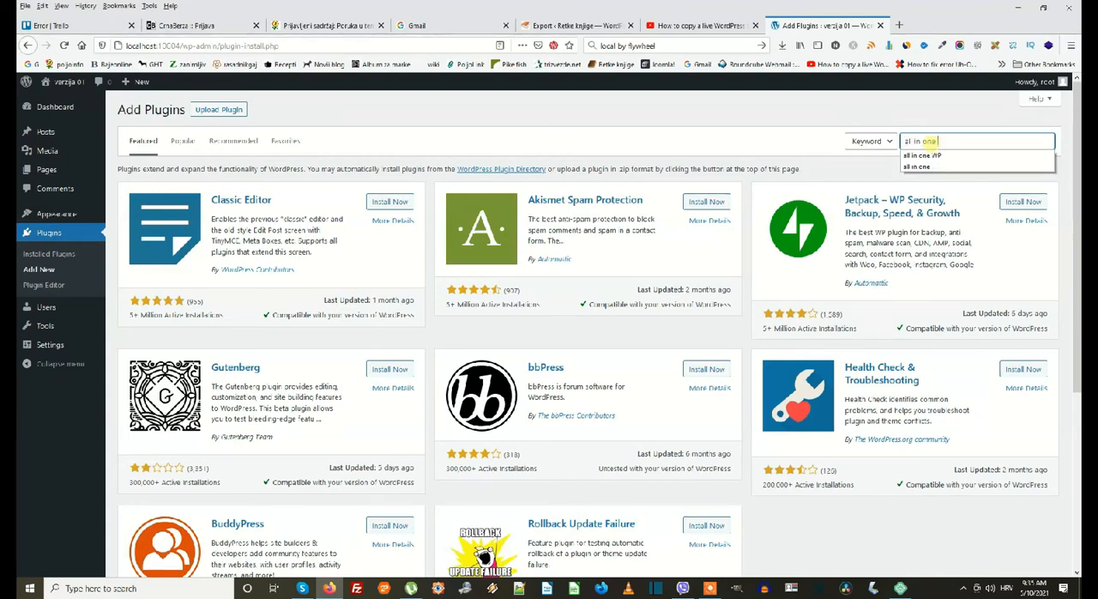
type(" wp")
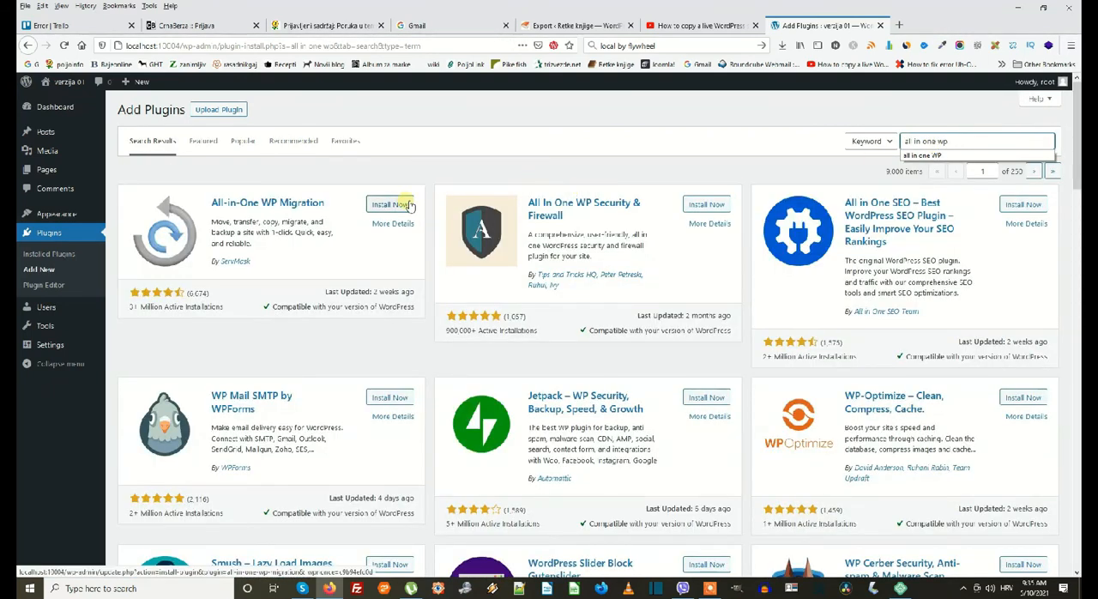
left_click(402, 204)
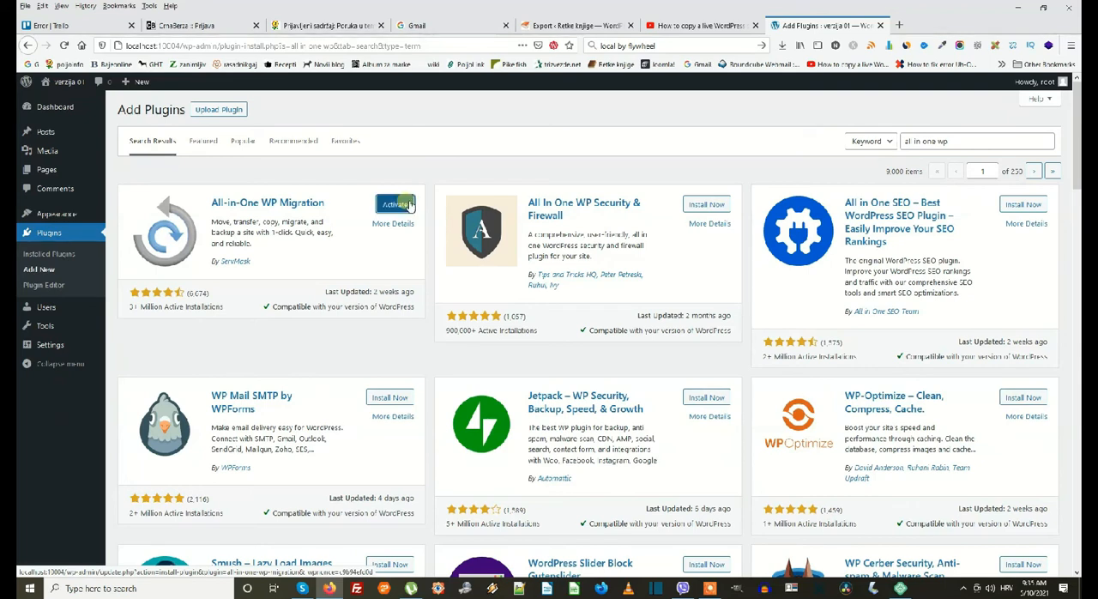
left_click(397, 205)
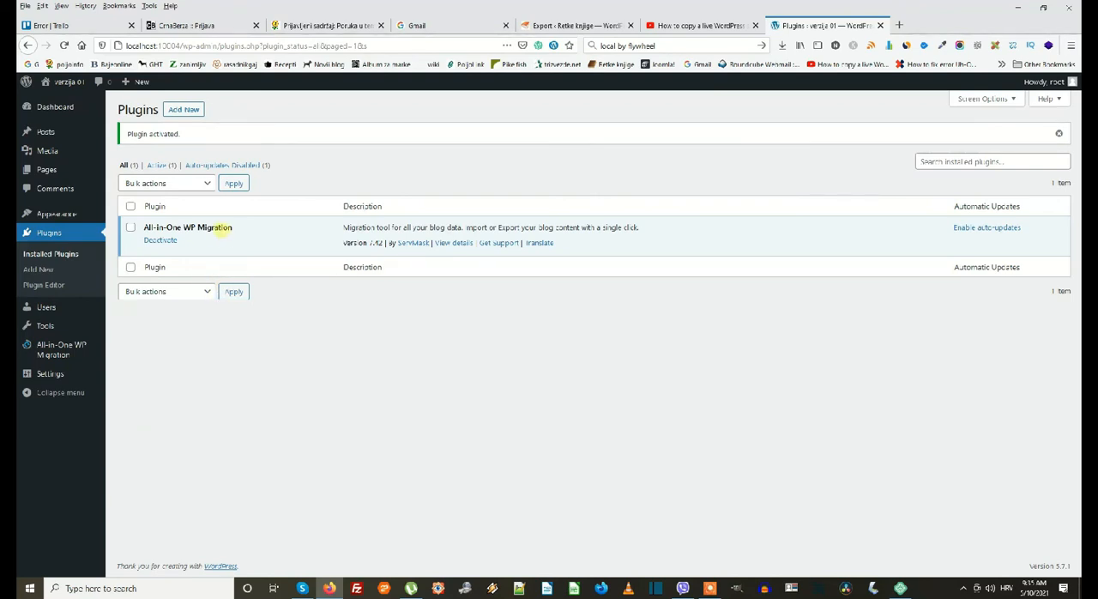
Import the completed retkeknjige.com .wpress backup from the Downloads folder into verzija 01 with All-in-One WP Migration, and close the folder.
left_click(55, 348)
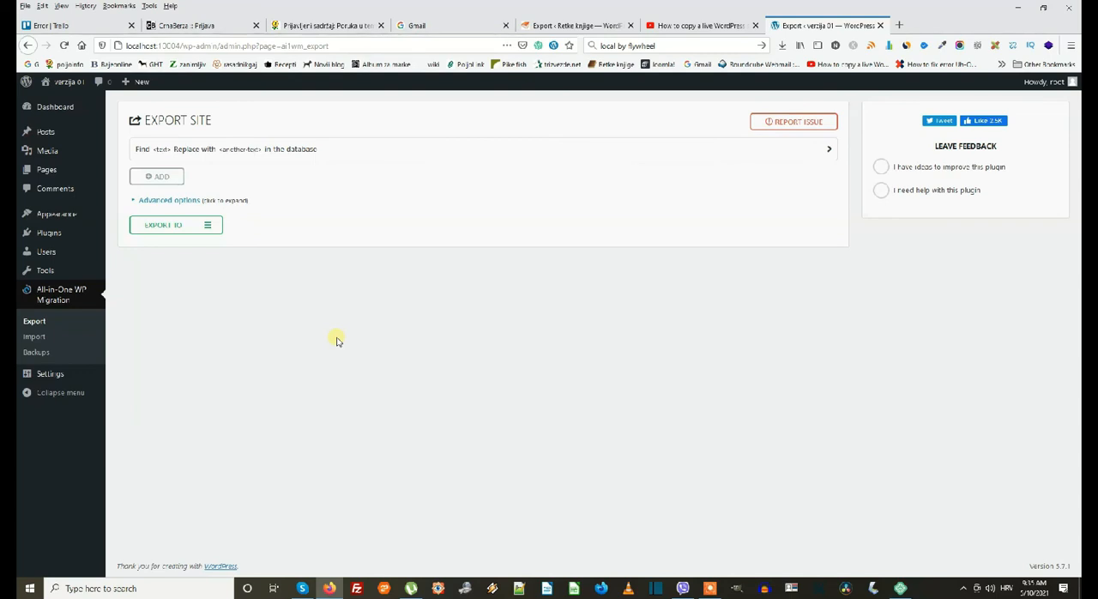
left_click(34, 336)
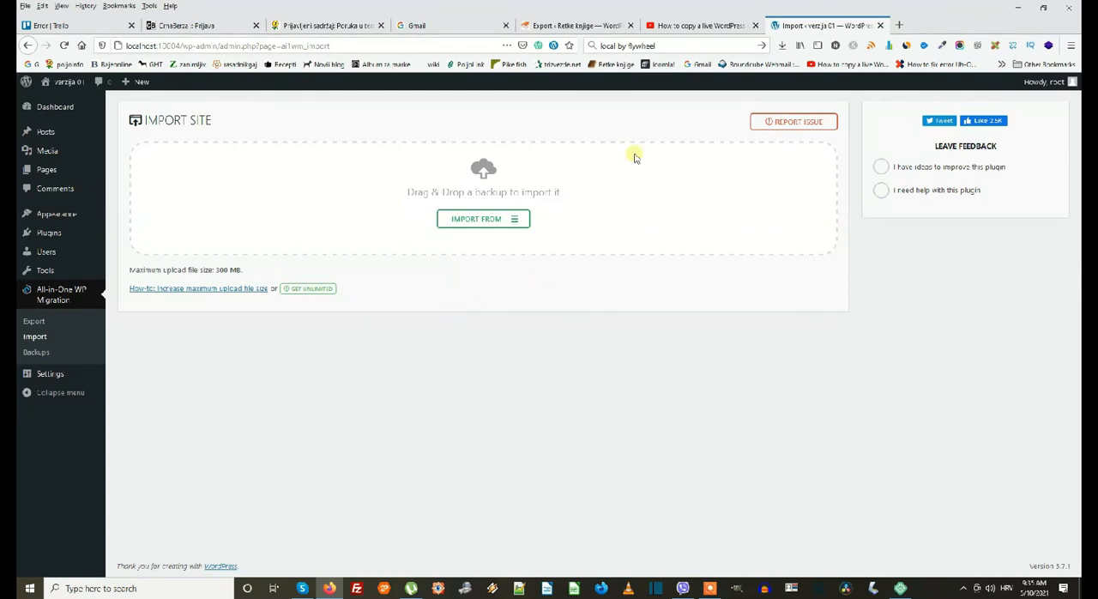
left_click(782, 46)
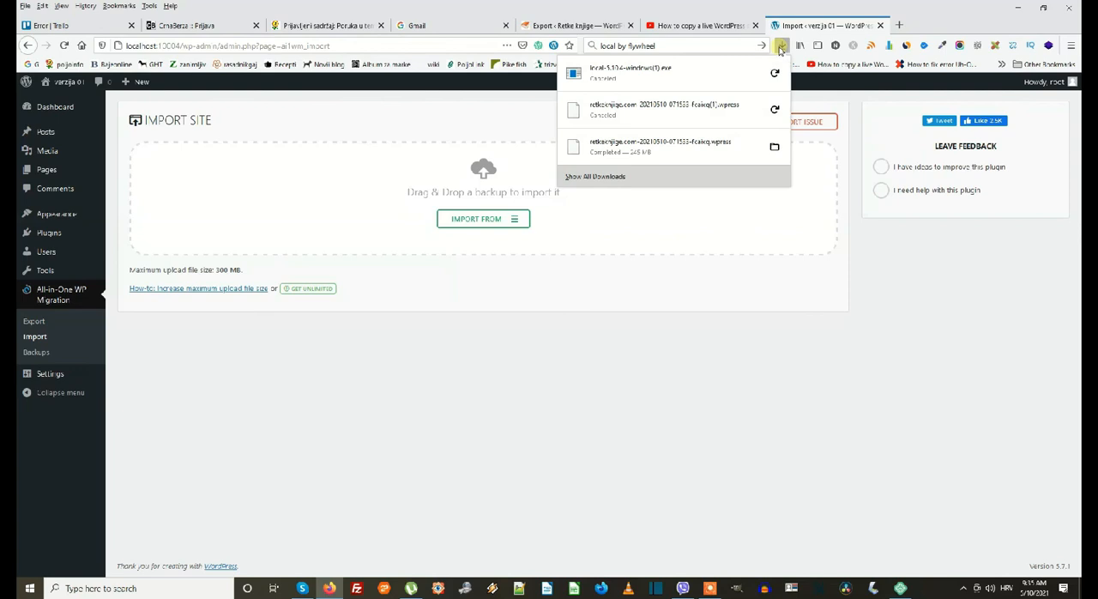
right_click(657, 144)
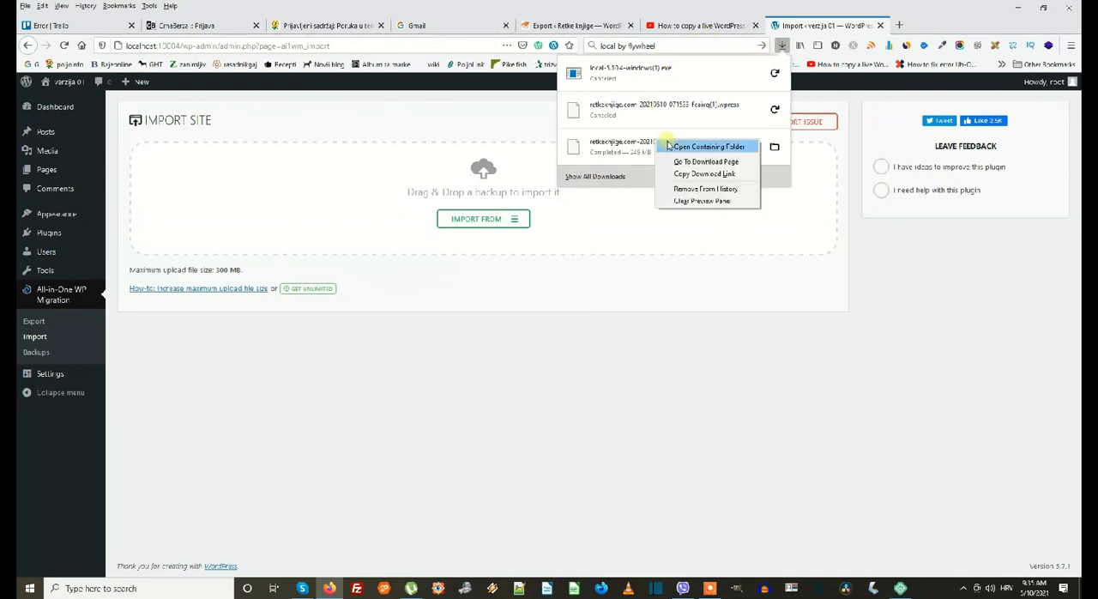
left_click(678, 147)
left_click_drag(423, 115, 640, 221)
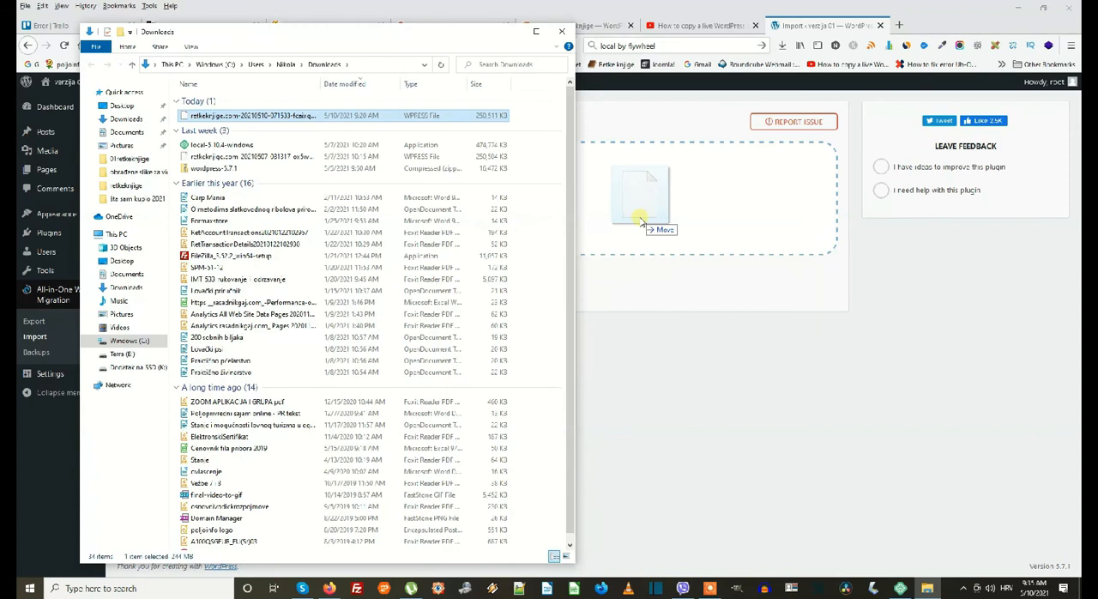
left_click_drag(640, 221, 640, 222)
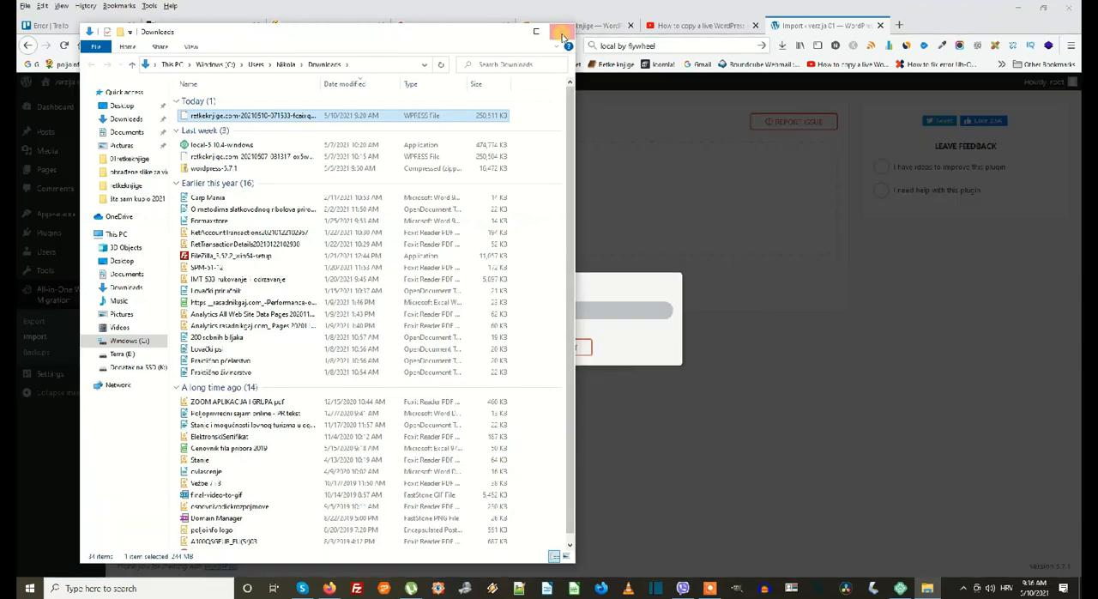
left_click(562, 35)
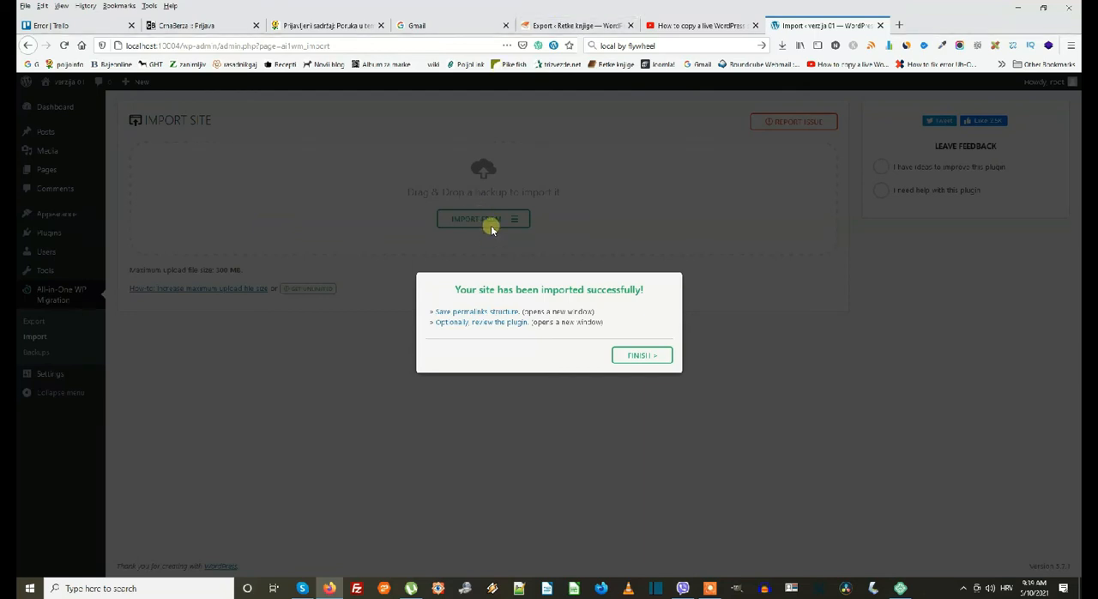
Open the permalink settings from the import confirmation, log in with the live site's username and account password, and dismiss the browser's offer to save the login.
left_click(497, 312)
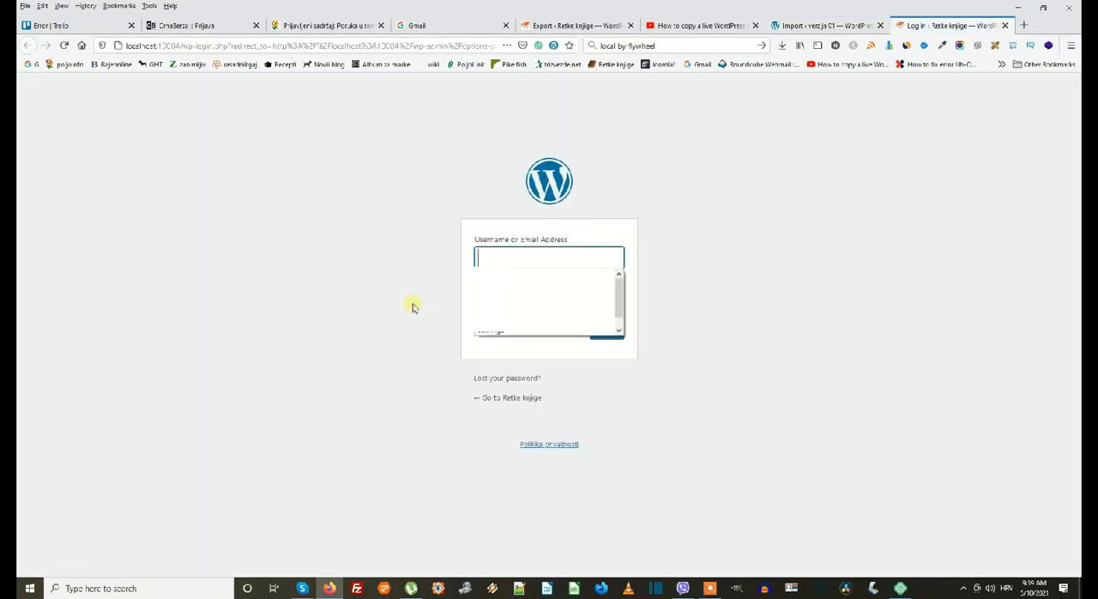
left_click(490, 276)
left_click(480, 304)
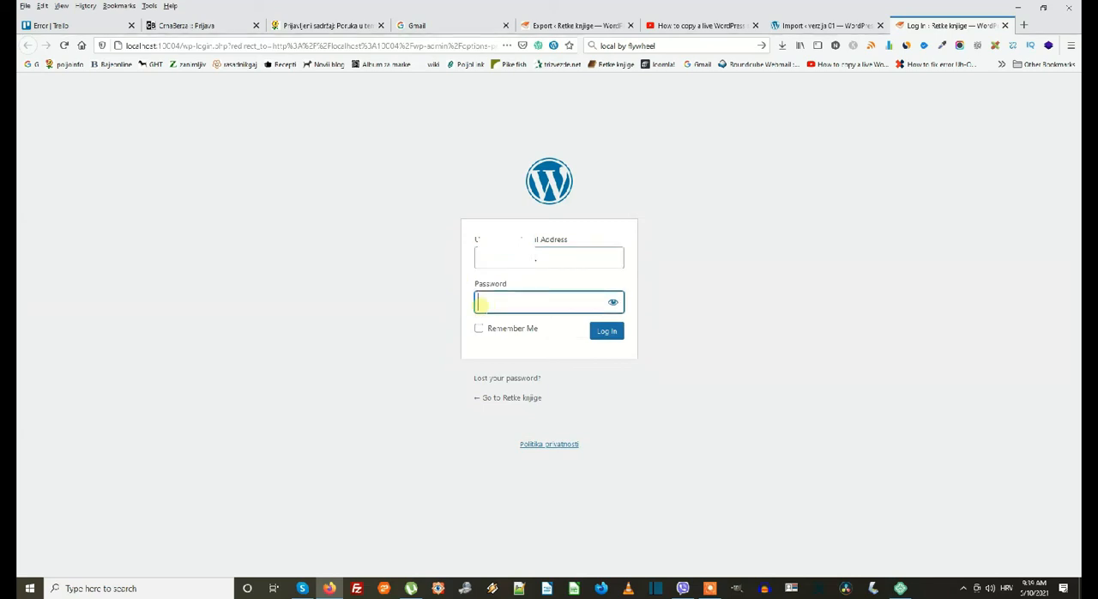
type("*****")
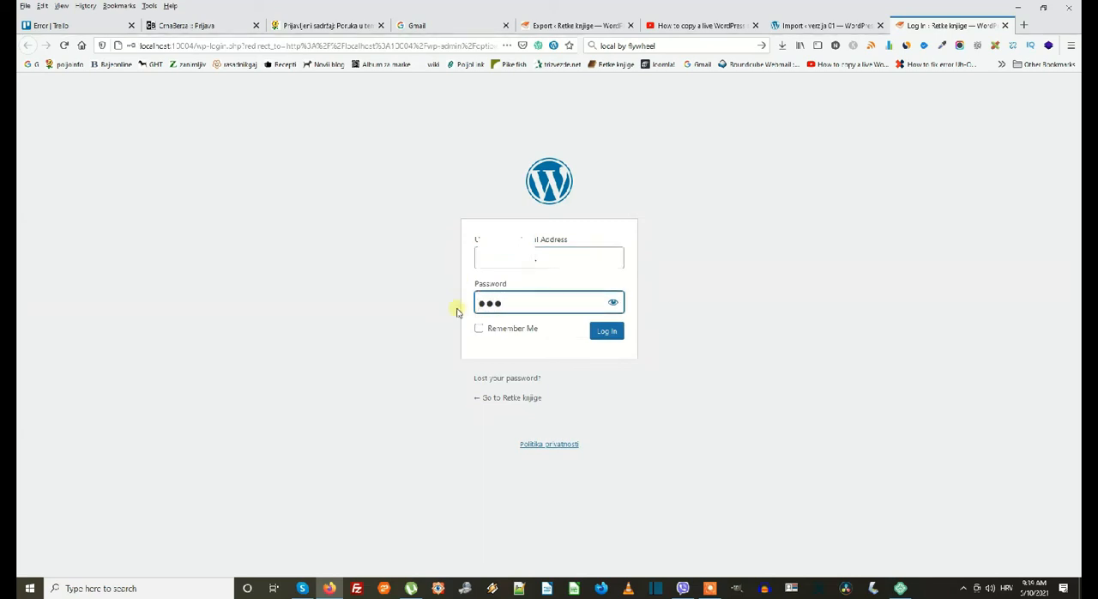
type("******")
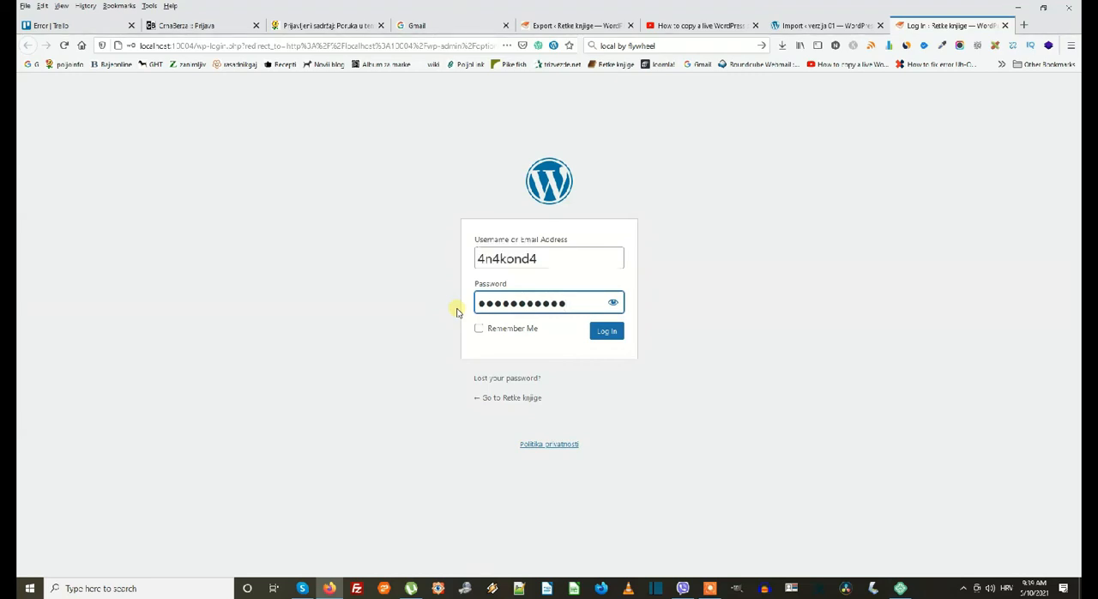
left_click(604, 335)
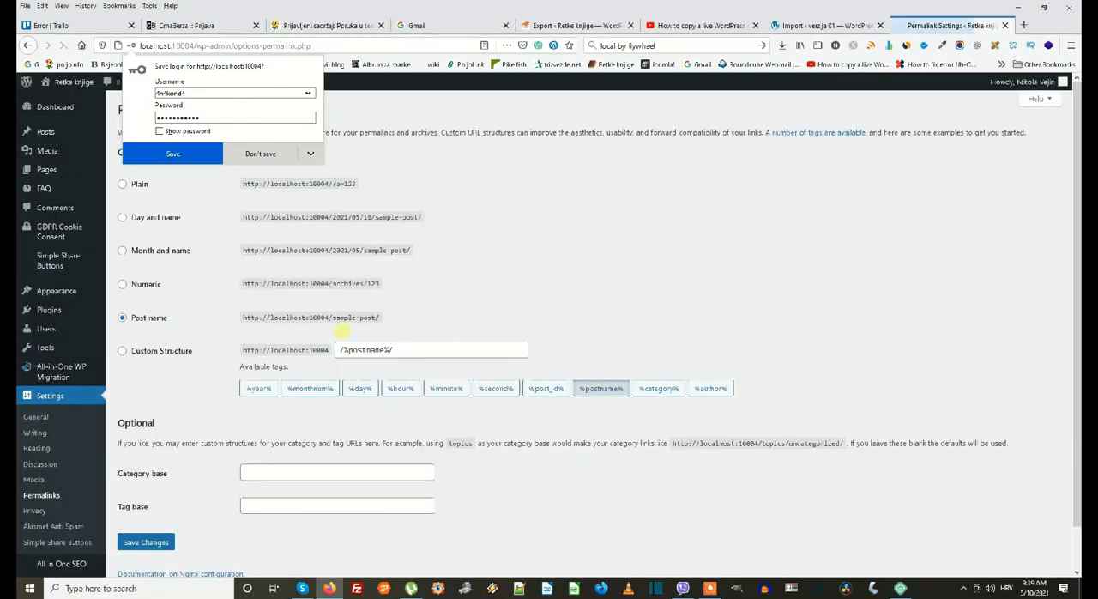
left_click(397, 296)
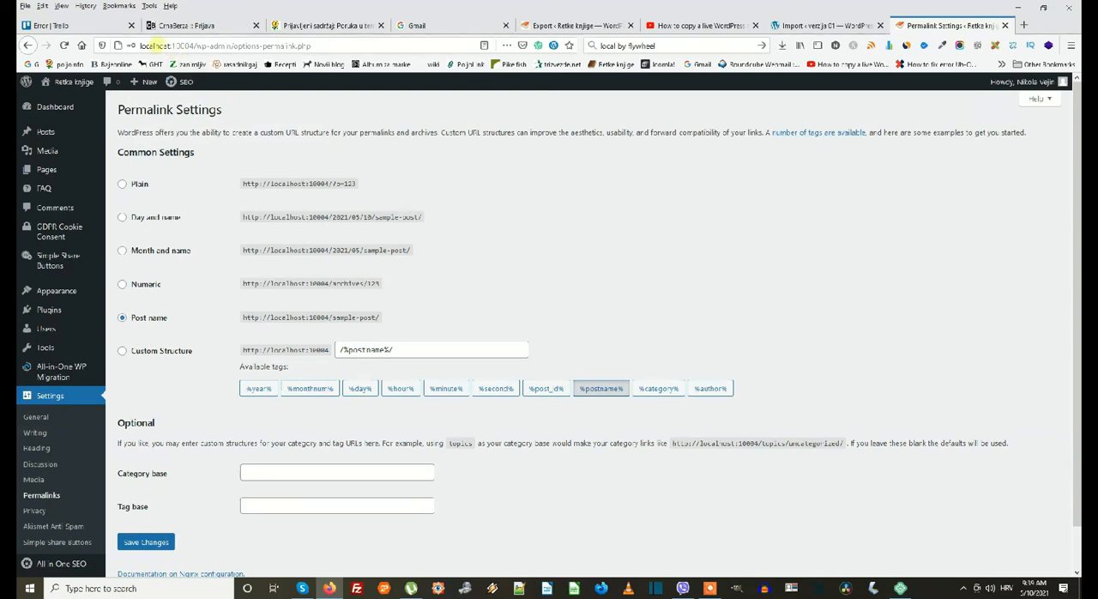
Save the Post name permalink structure twice, and view the imported Retke knjige site's home page.
left_click(143, 543)
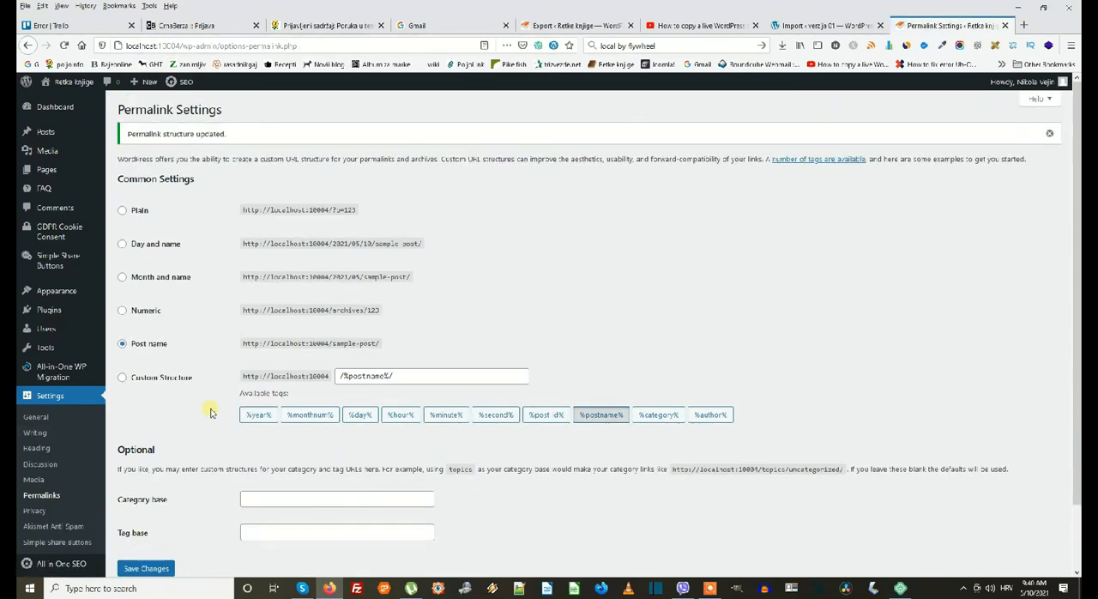
left_click(155, 569)
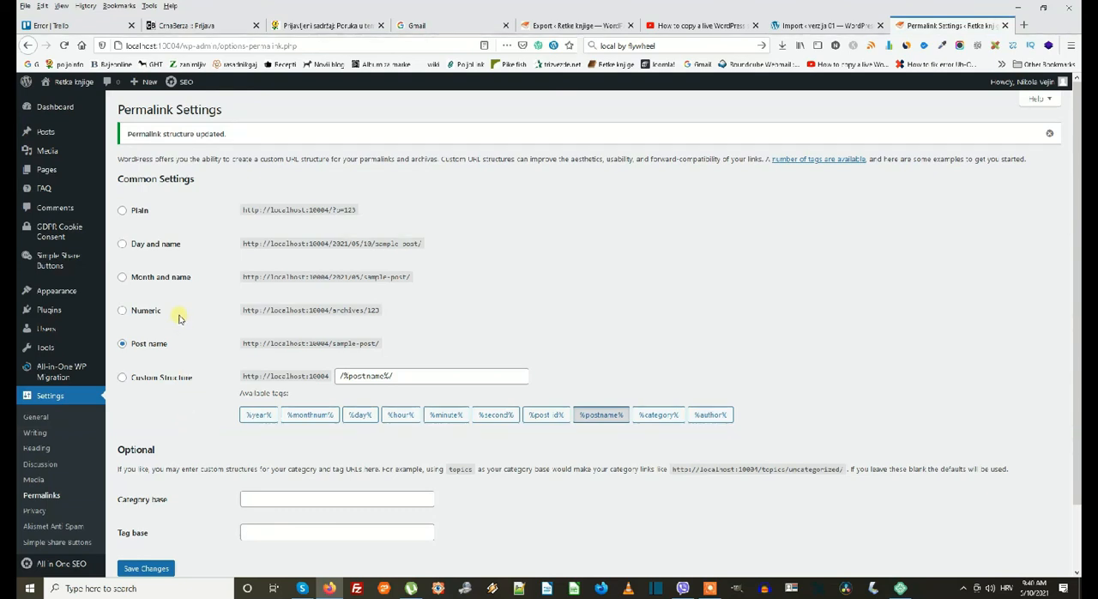
left_click(77, 96)
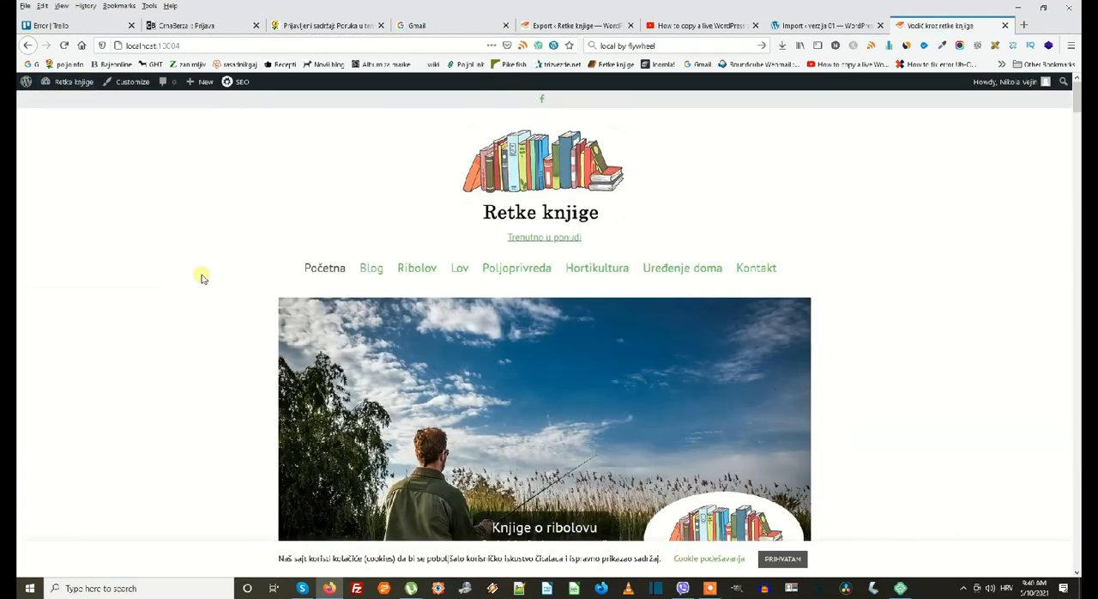
scroll(215, 331, "down", 4)
Switch to Local and choose localhost as the router mode in the advanced preferences.
left_click(900, 588)
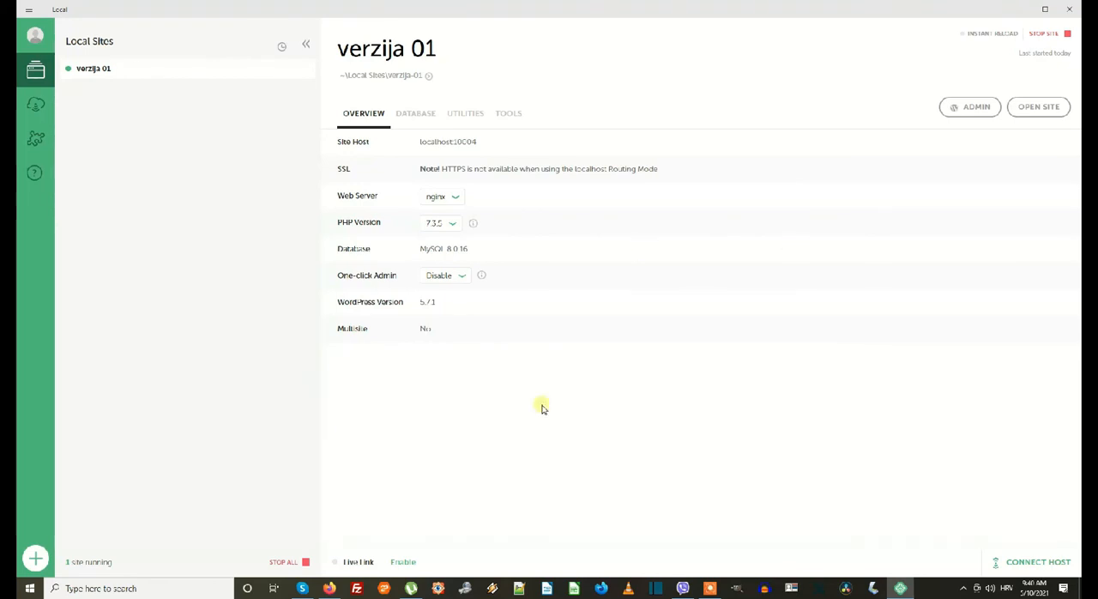
left_click(27, 13)
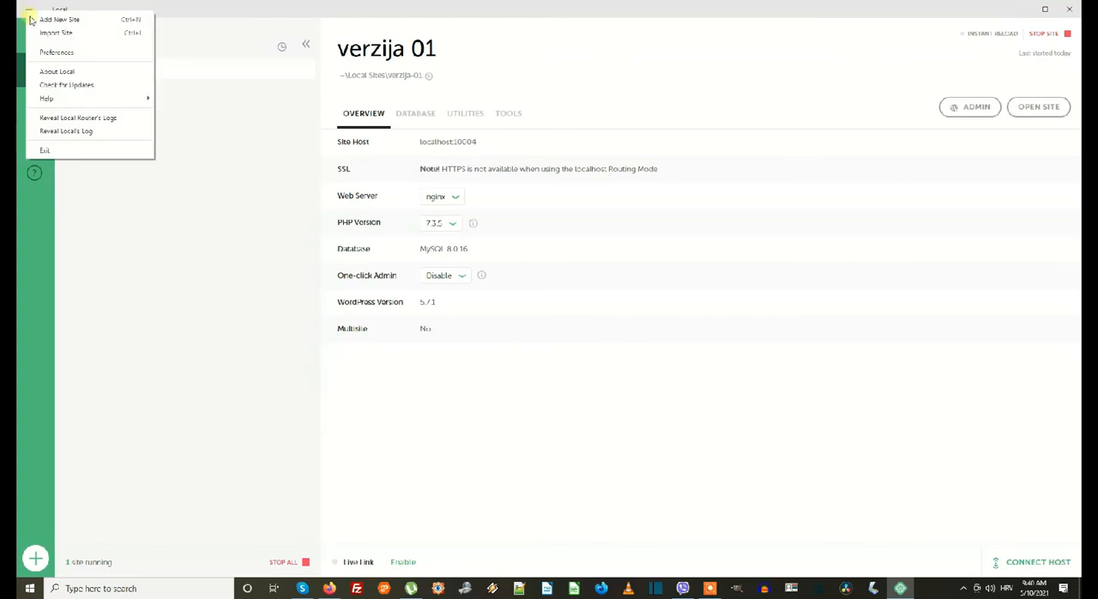
left_click(62, 54)
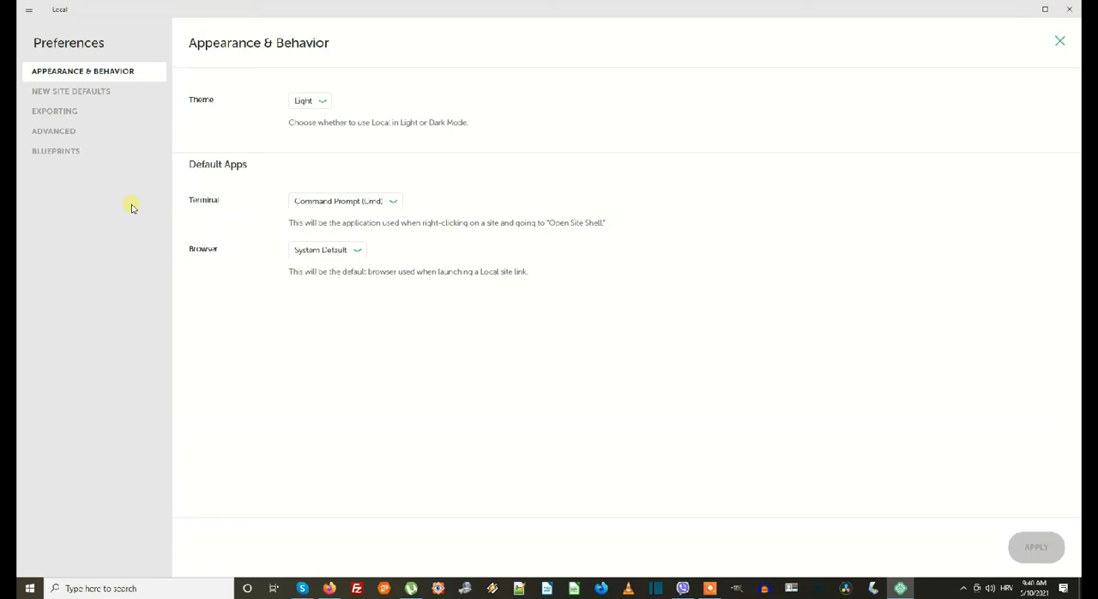
left_click(95, 132)
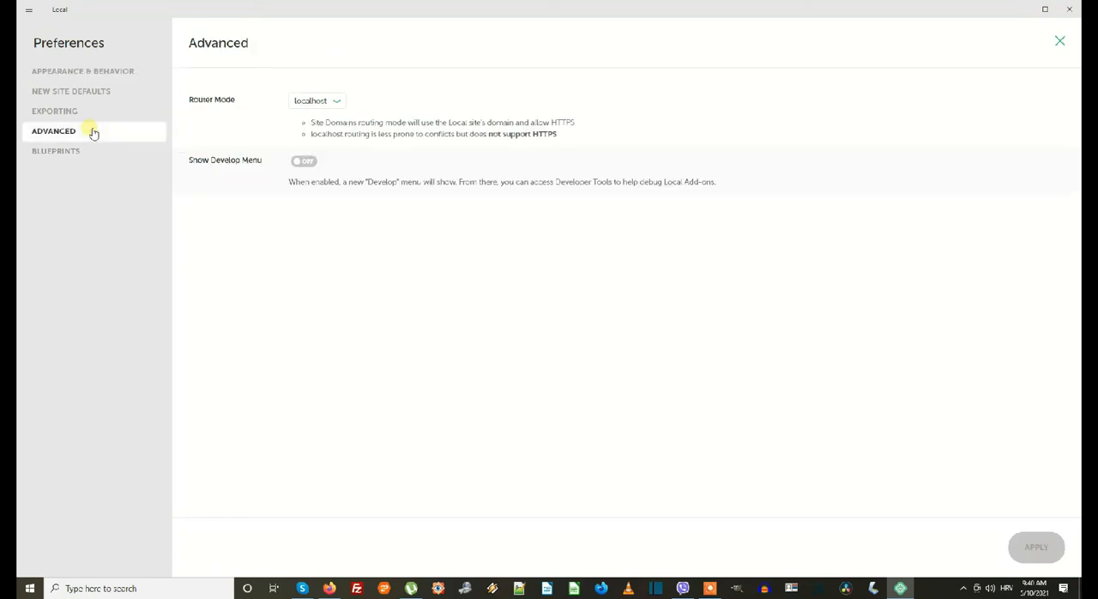
left_click(345, 102)
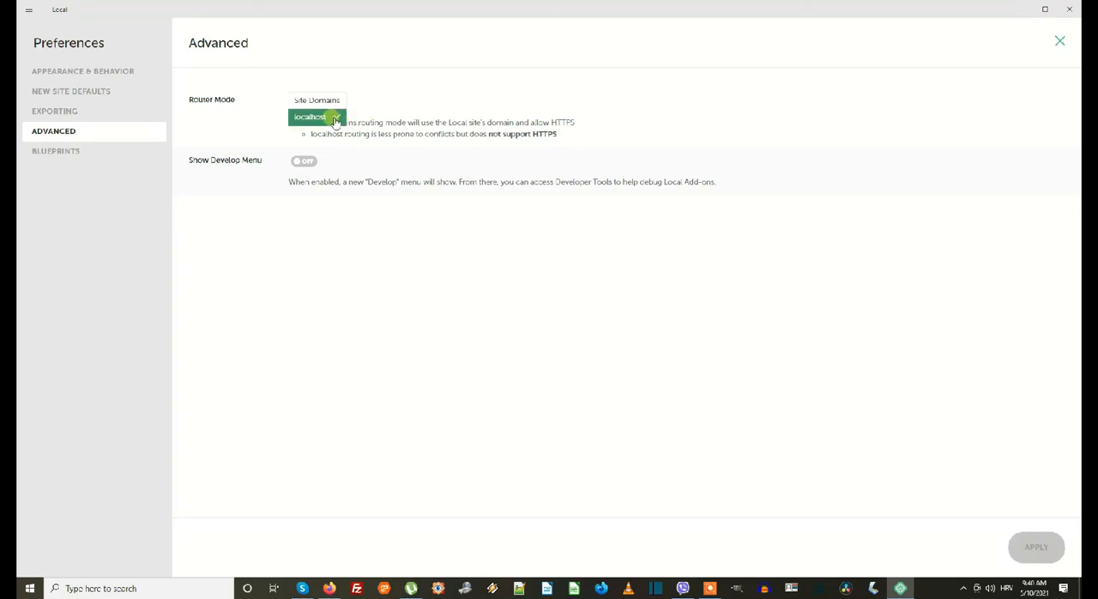
left_click(335, 120)
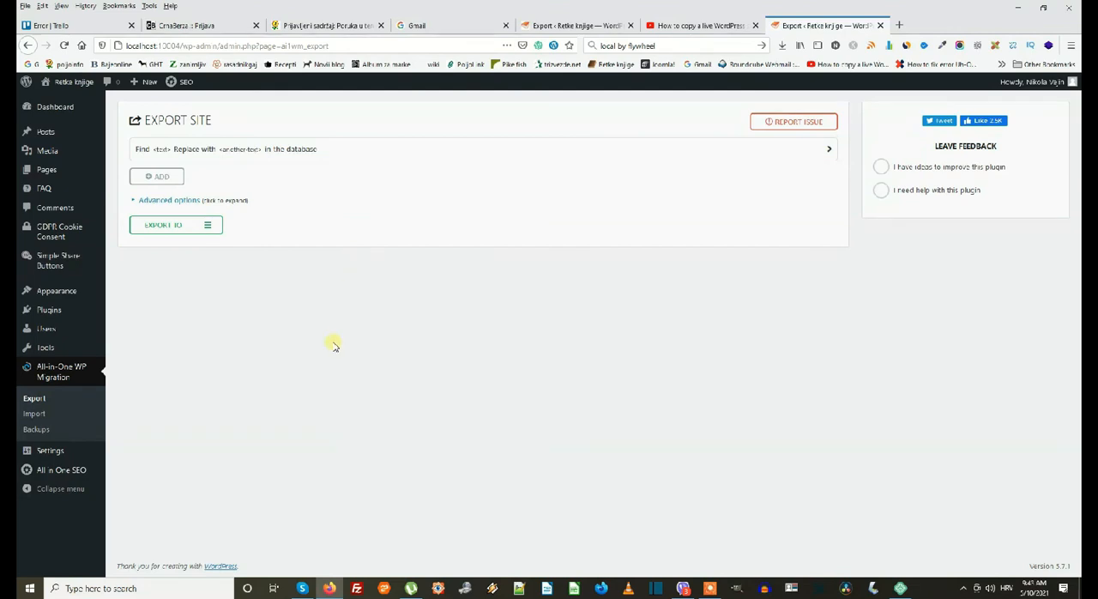
In the local site's WordPress admin in Firefox, review the dashboard, posts, pages and installed plugins, and return to the dashboard.
left_click(74, 109)
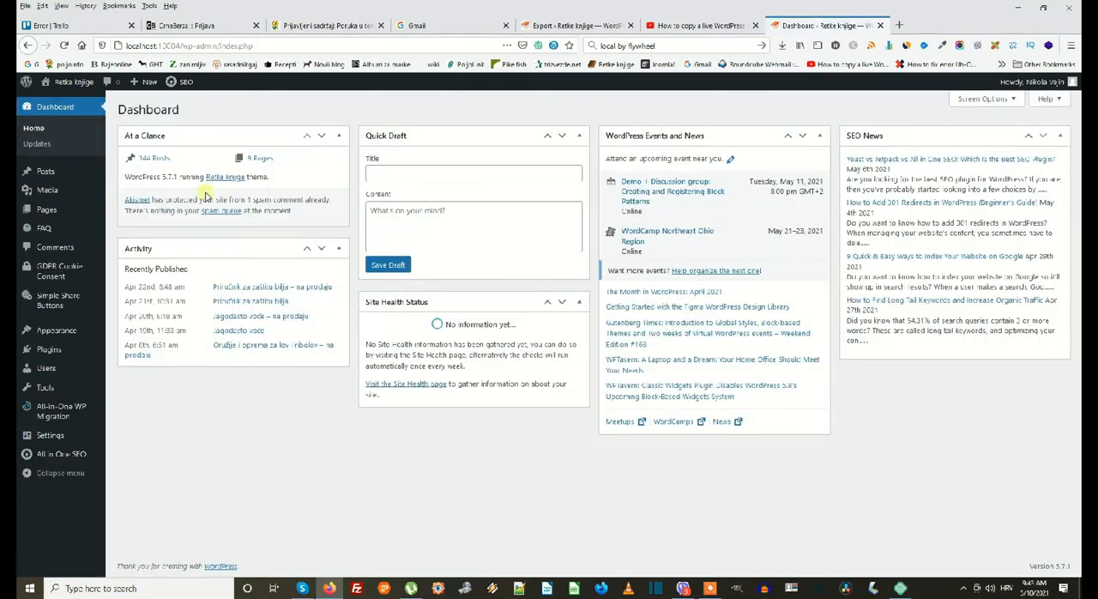
left_click(53, 172)
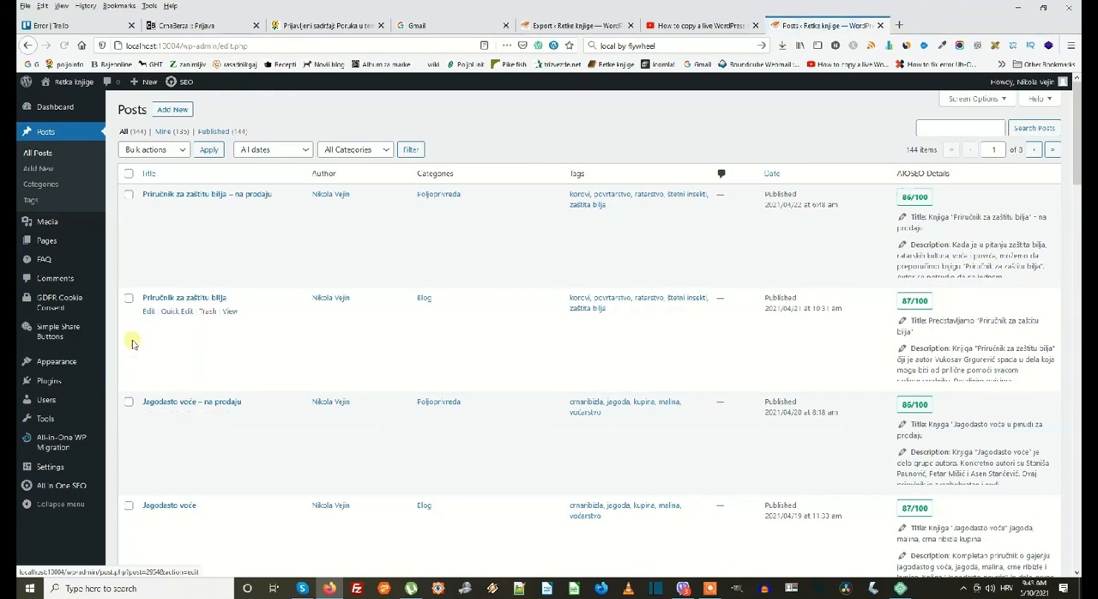
left_click(47, 241)
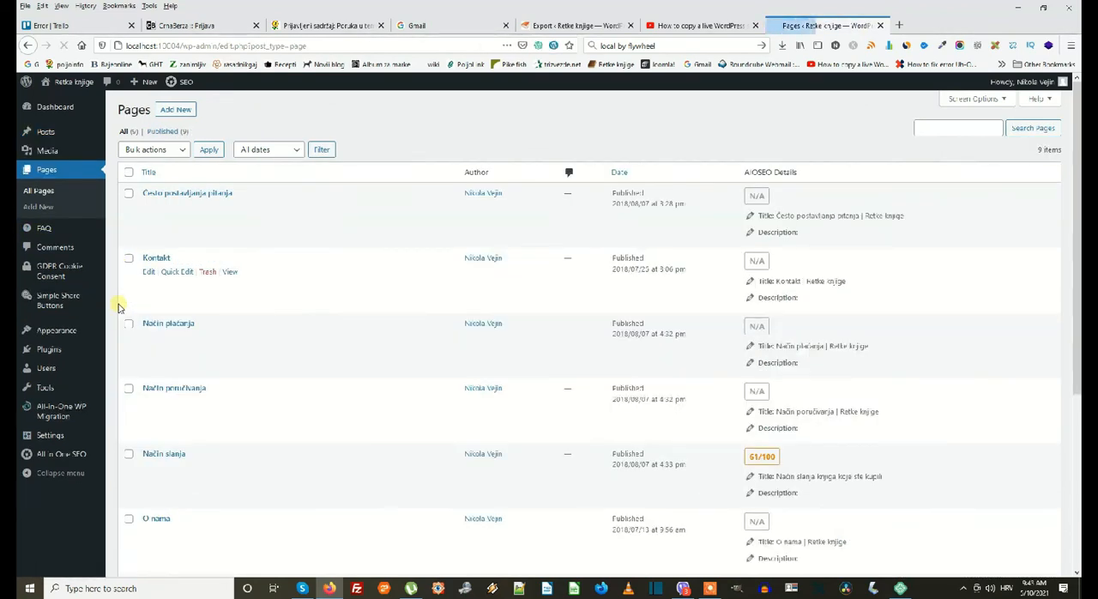
left_click(49, 349)
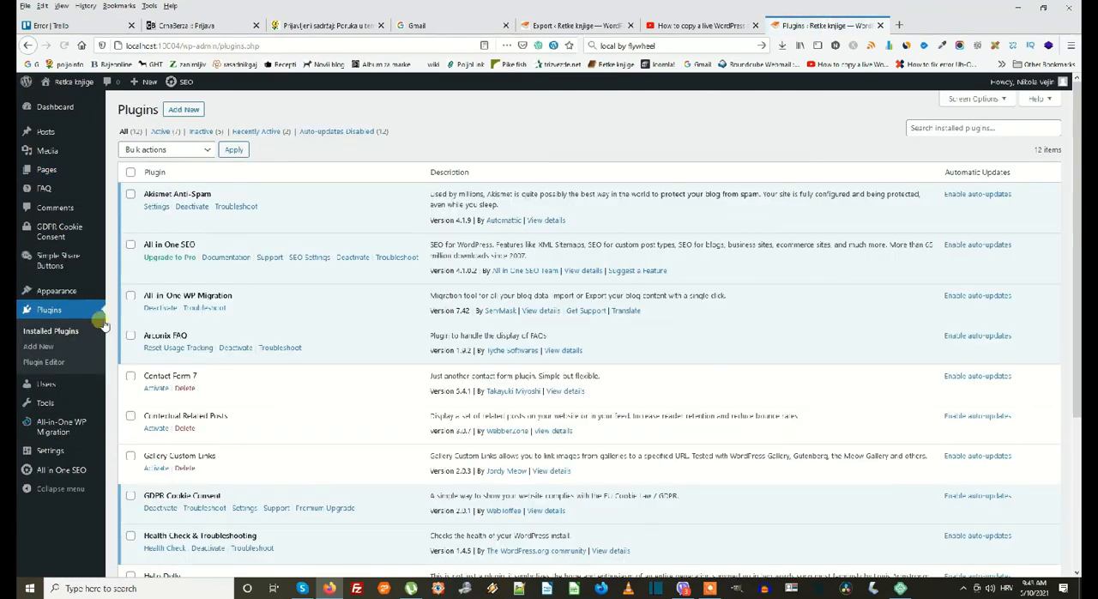
scroll(229, 297, "down", 5)
scroll(228, 297, "up", 5)
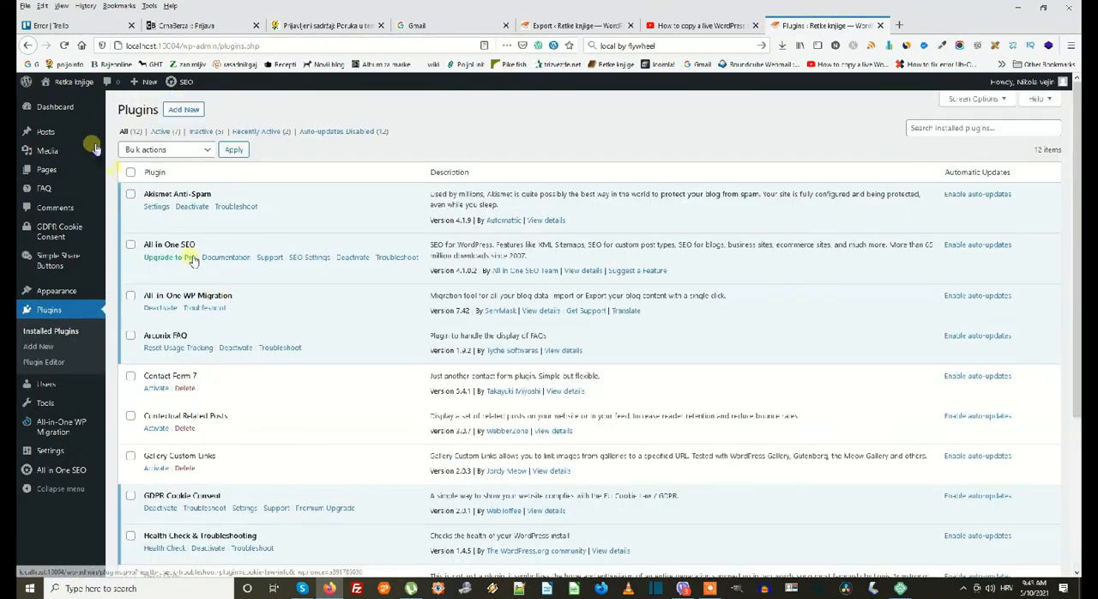
mouse_move(72, 110)
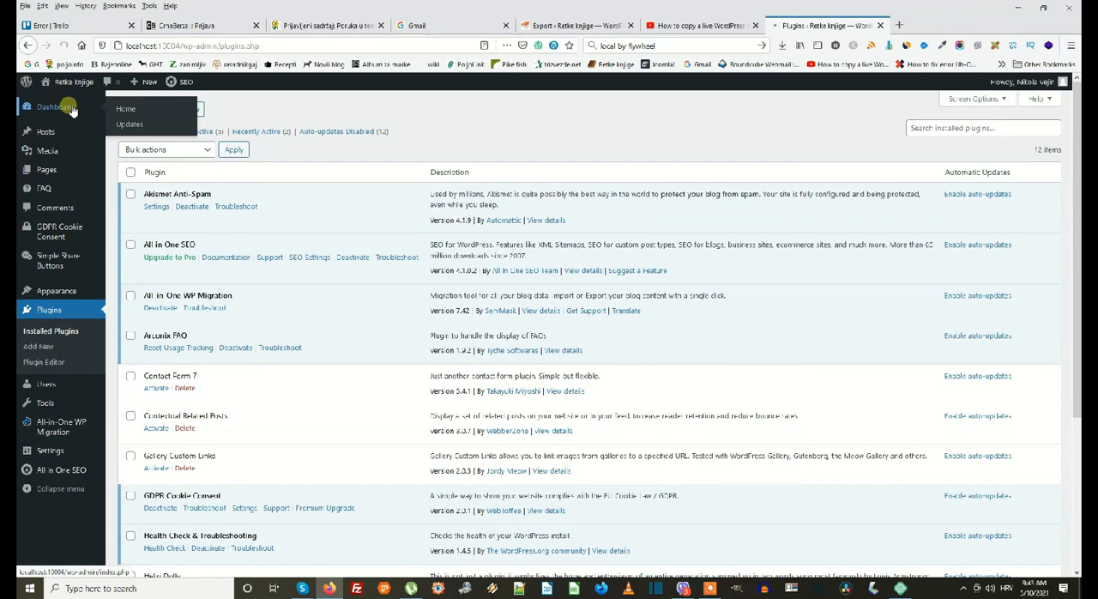
left_click(72, 110)
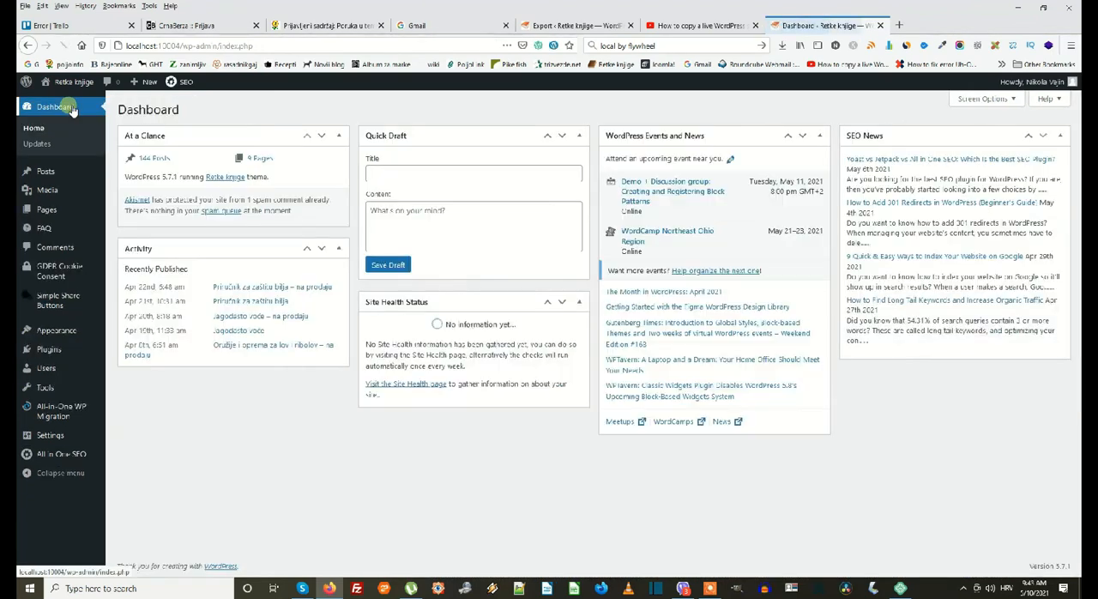